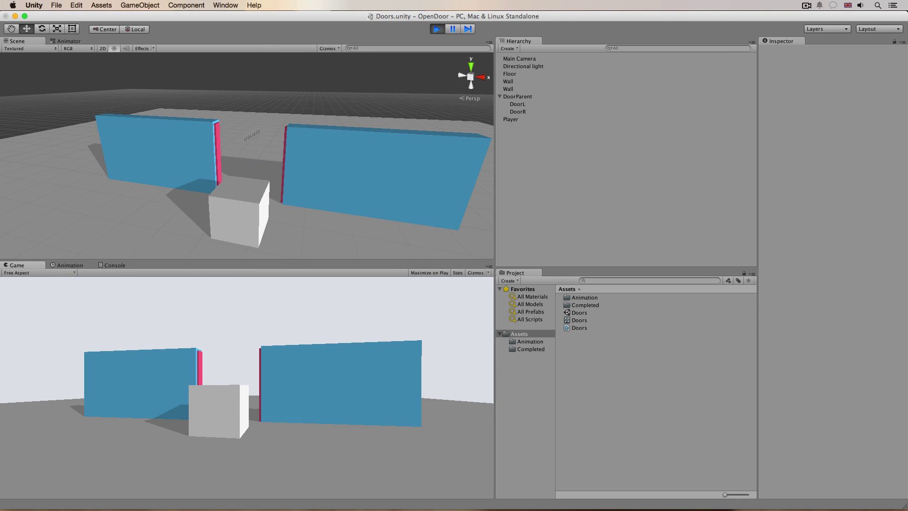
- Inspect the Player and DoorParent objects in the finished demo and orbit around the doors
click(523, 120)
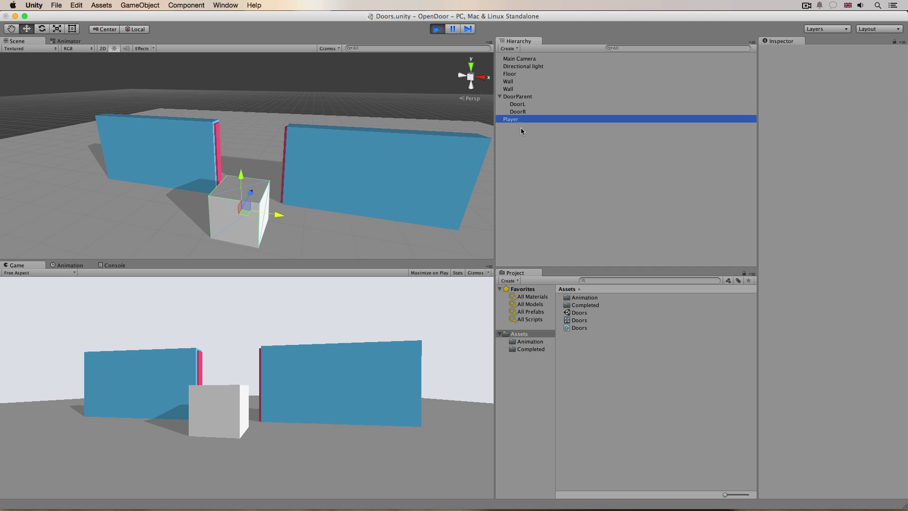
click(529, 96)
alt+drag(377, 198, 359, 164)
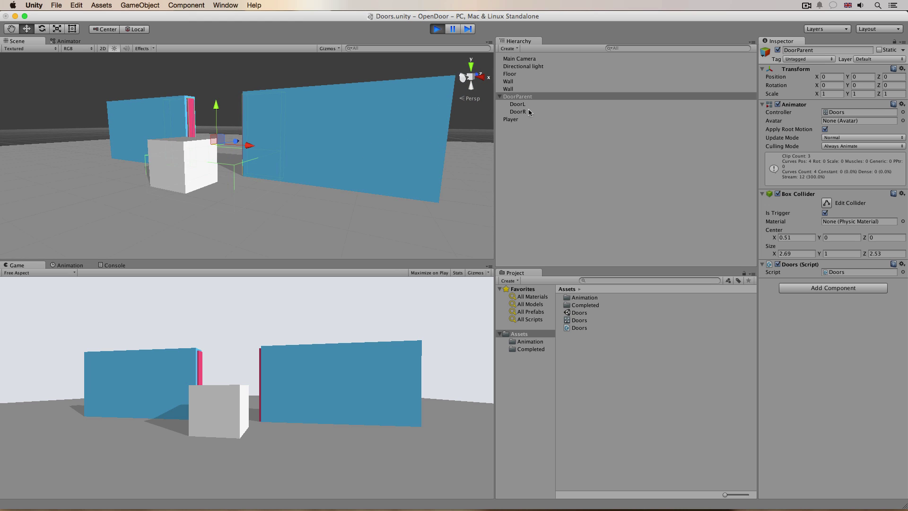
click(520, 119)
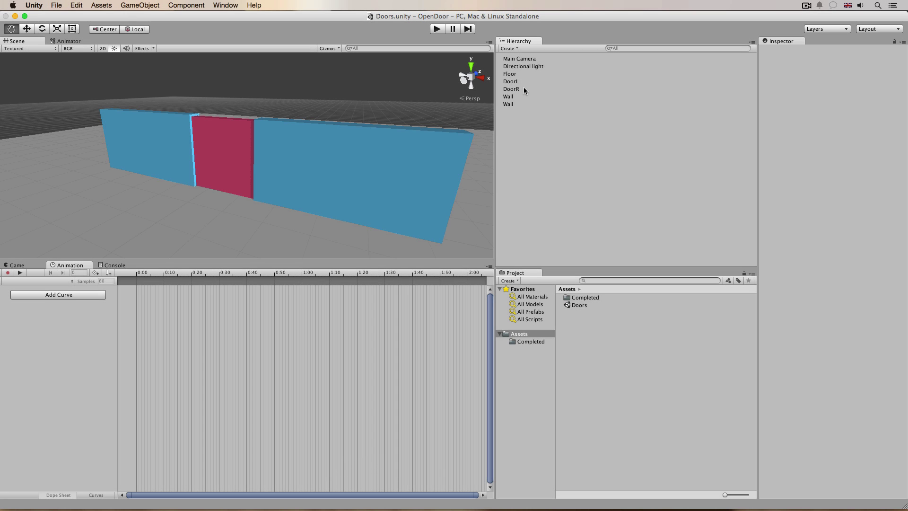
click(520, 75)
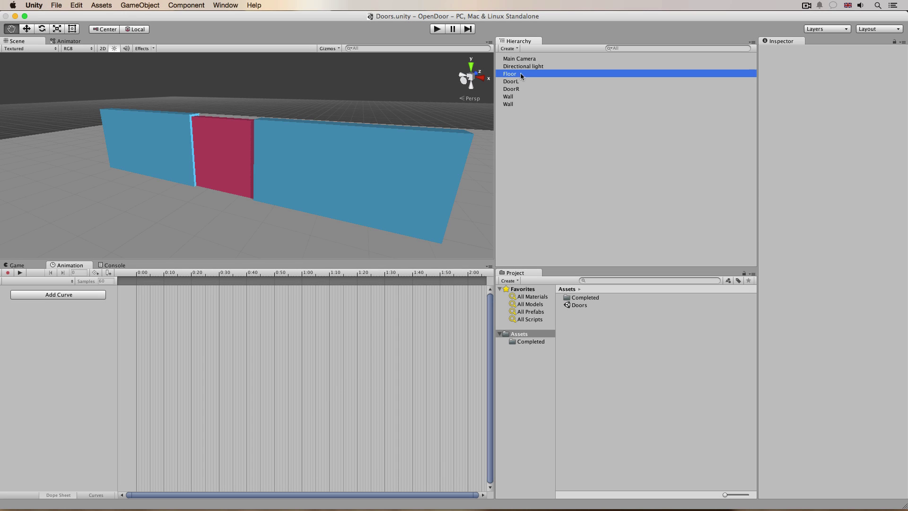
click(518, 97)
click(518, 104)
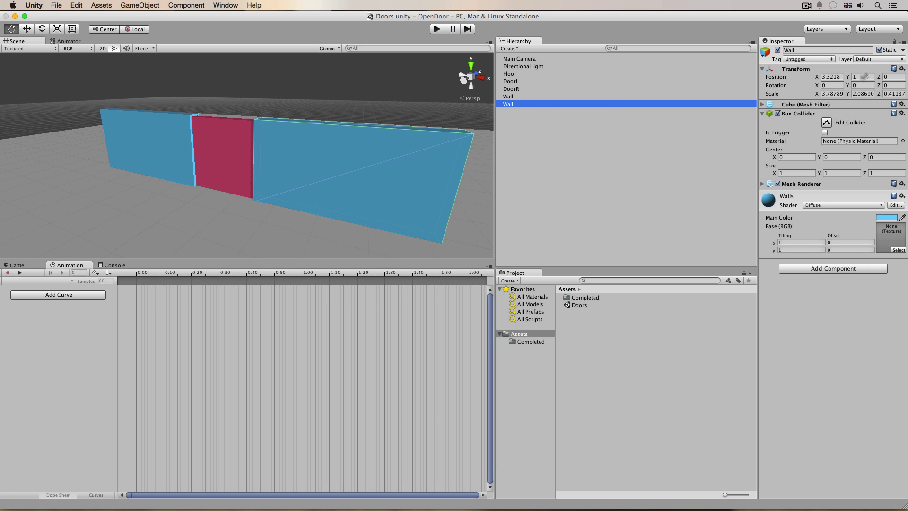
click(524, 80)
click(522, 89)
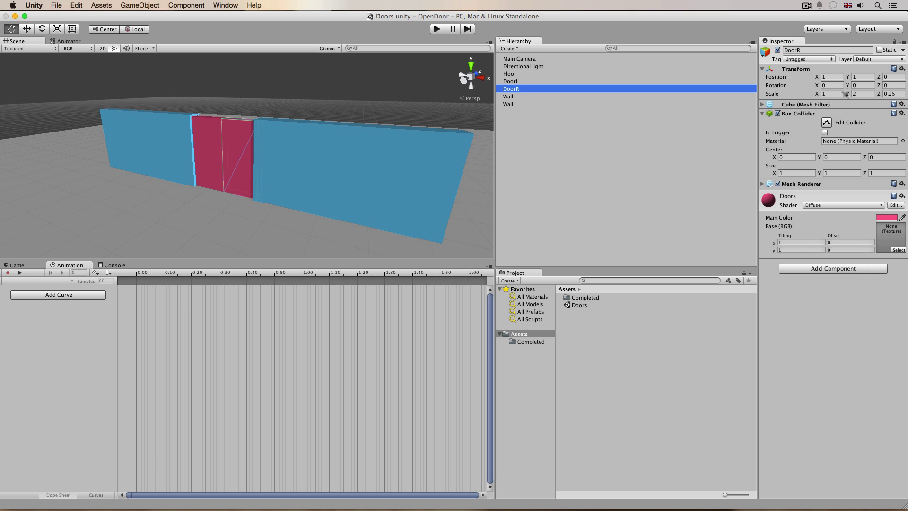
click(512, 81)
click(514, 88)
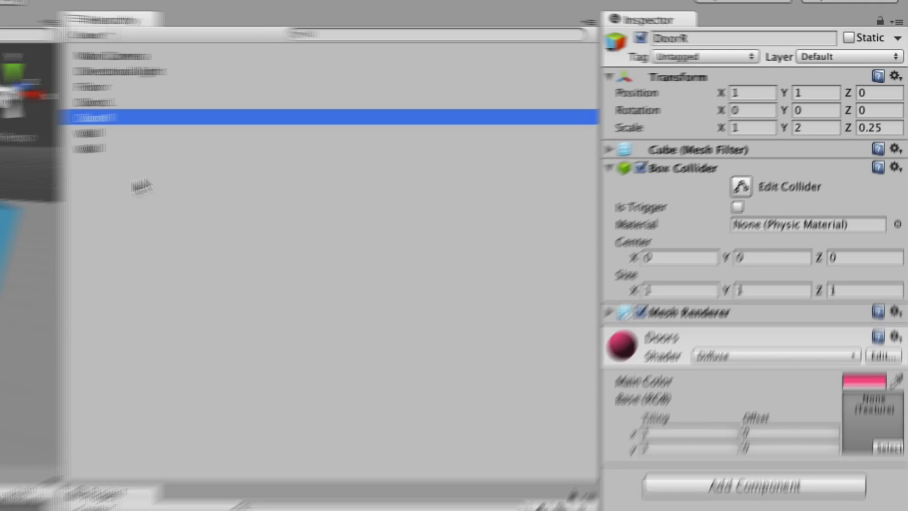
- Create an empty GameObject and name it DoorParent
click(532, 120)
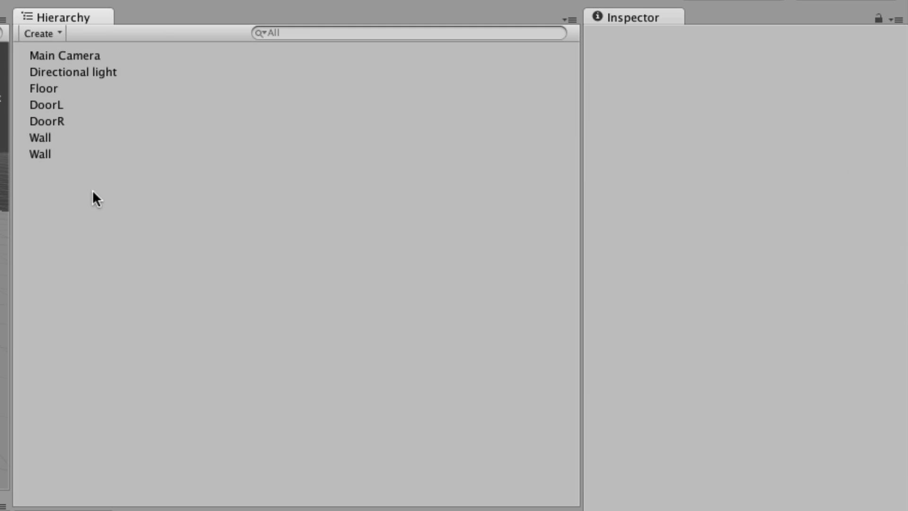
click(51, 33)
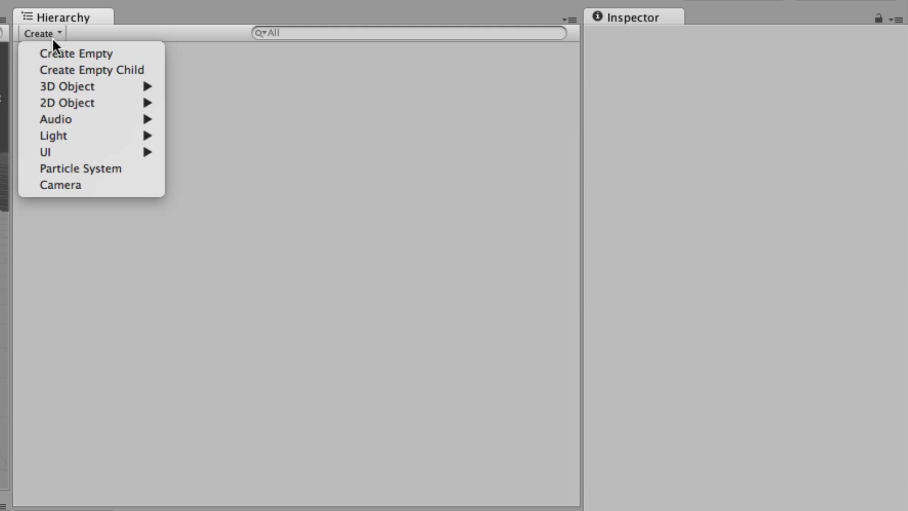
click(88, 55)
key(Return)
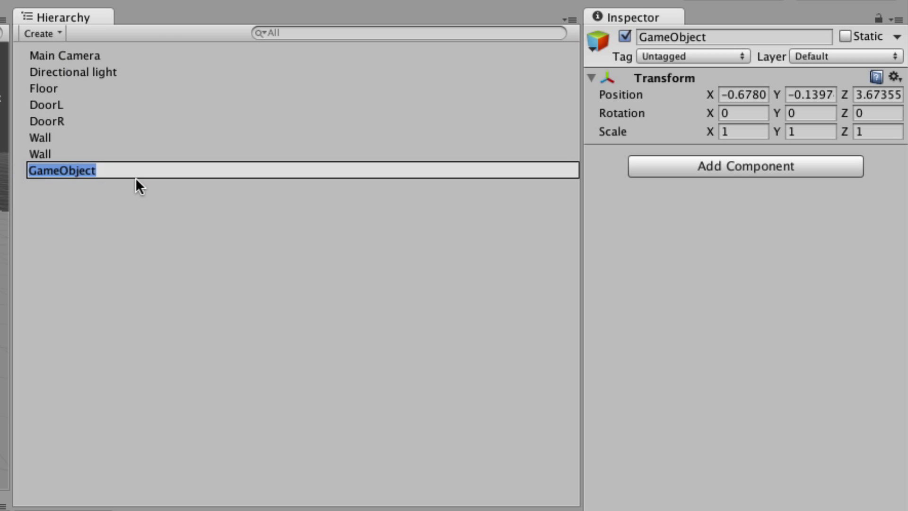
text(DoorParent)
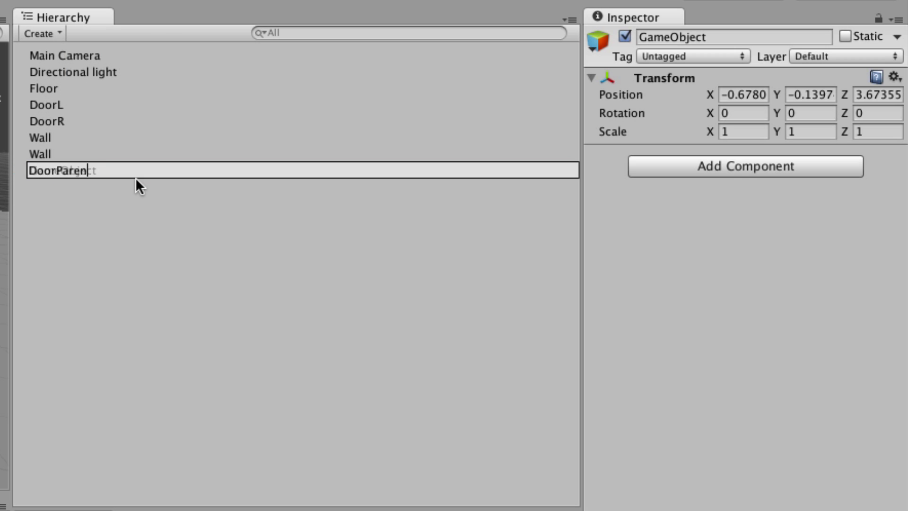
key(Return)
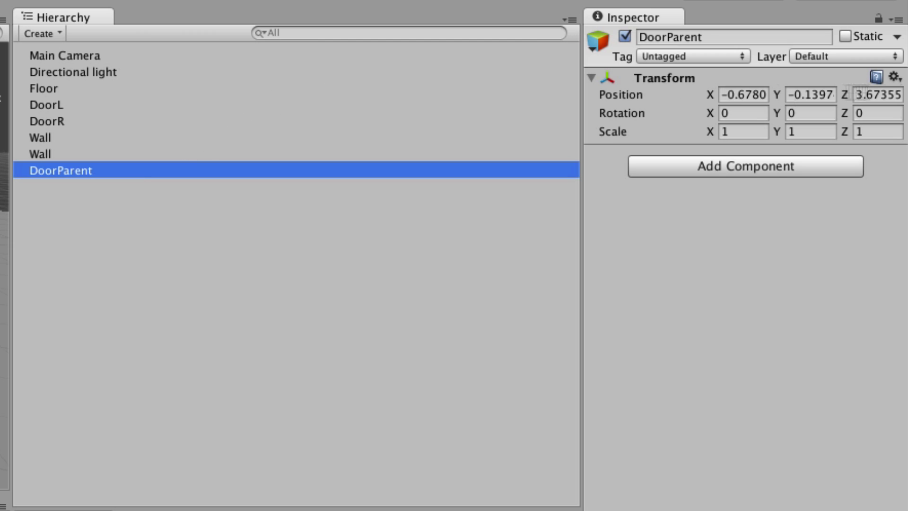
- Reset DoorParent's Transform position to 0, 0, 0 and switch to the Move tool
click(894, 77)
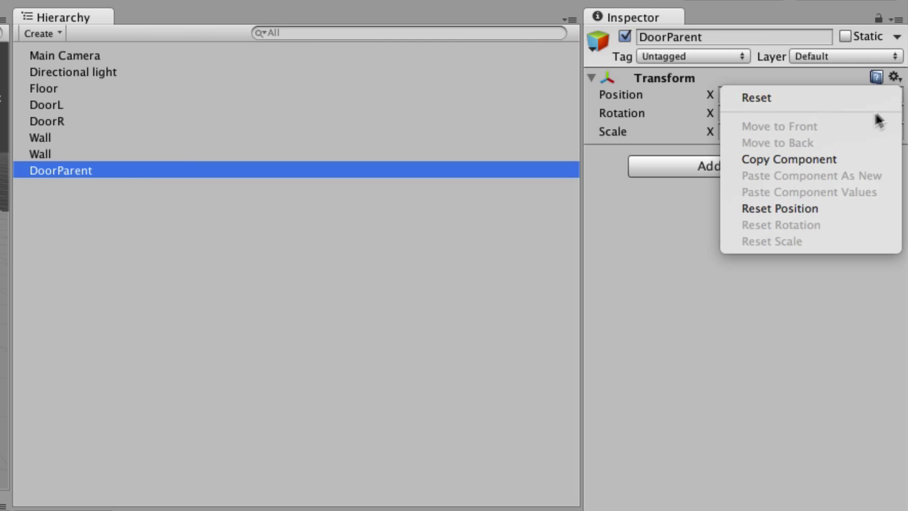
click(818, 209)
click(27, 29)
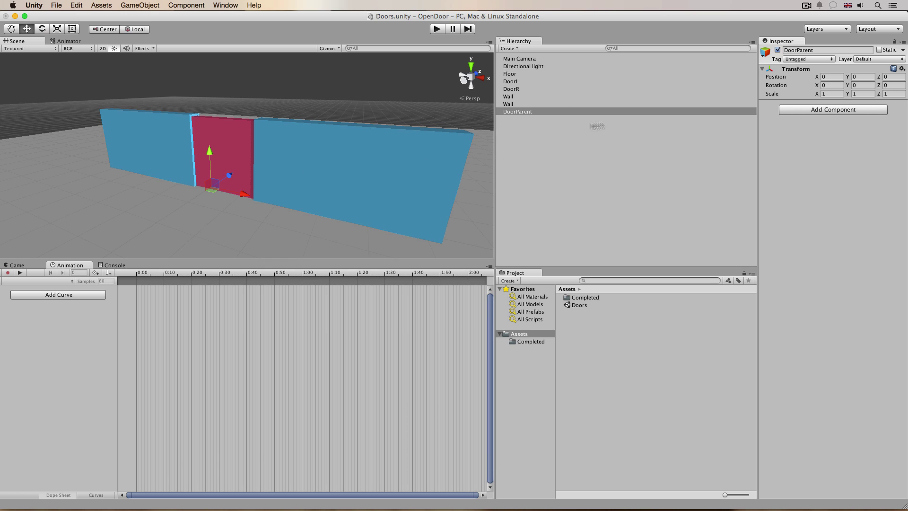
- Select DoorL and DoorR together and drag them onto DoorParent to parent them
click(521, 80)
click(523, 90)
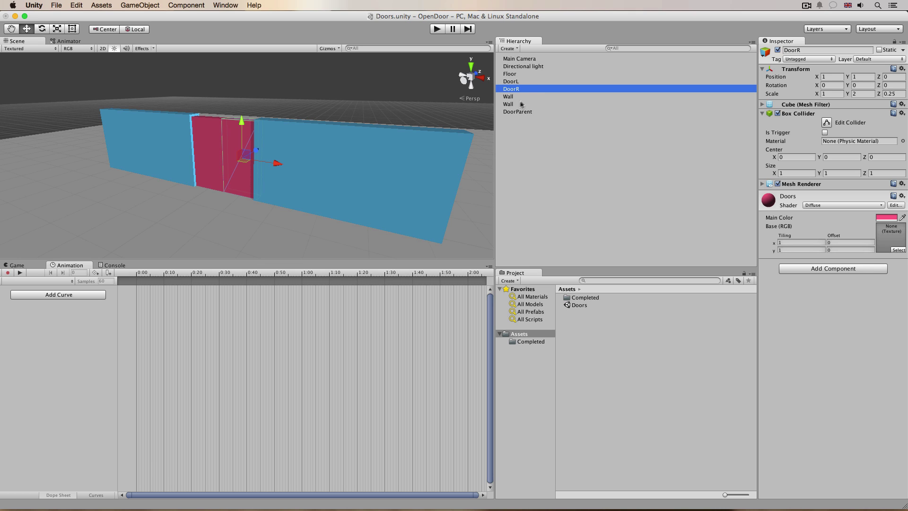
click(528, 113)
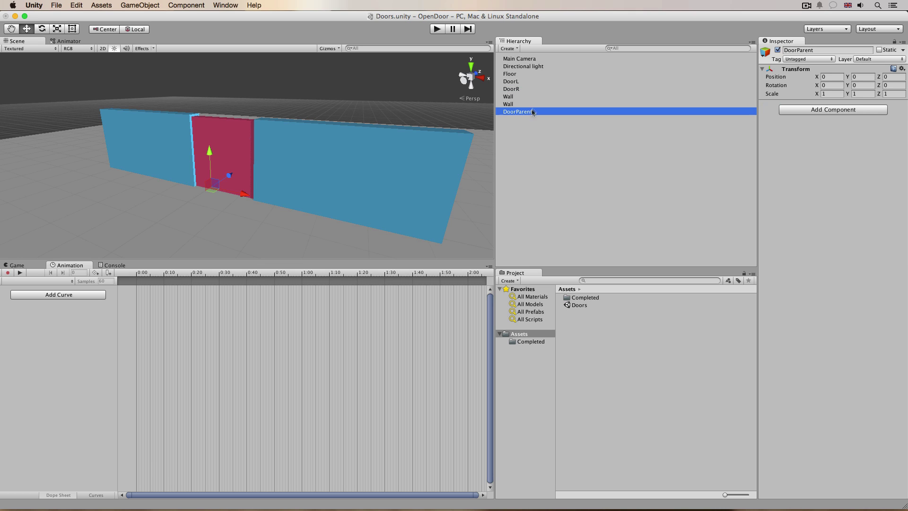
click(525, 82)
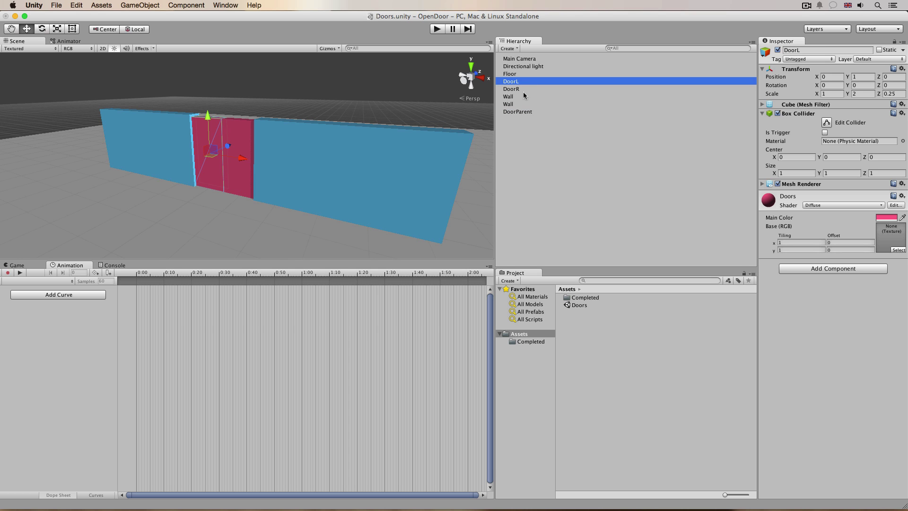
click(524, 112)
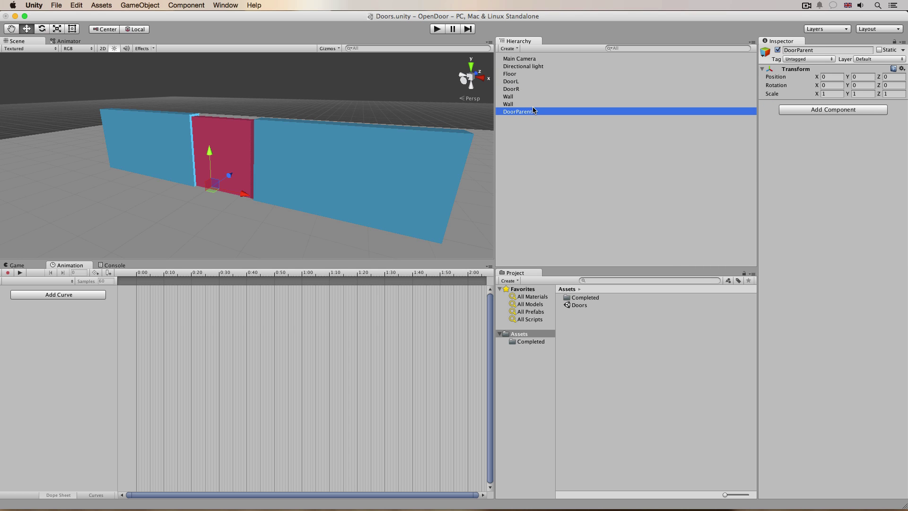
click(520, 82)
shift+click(521, 89)
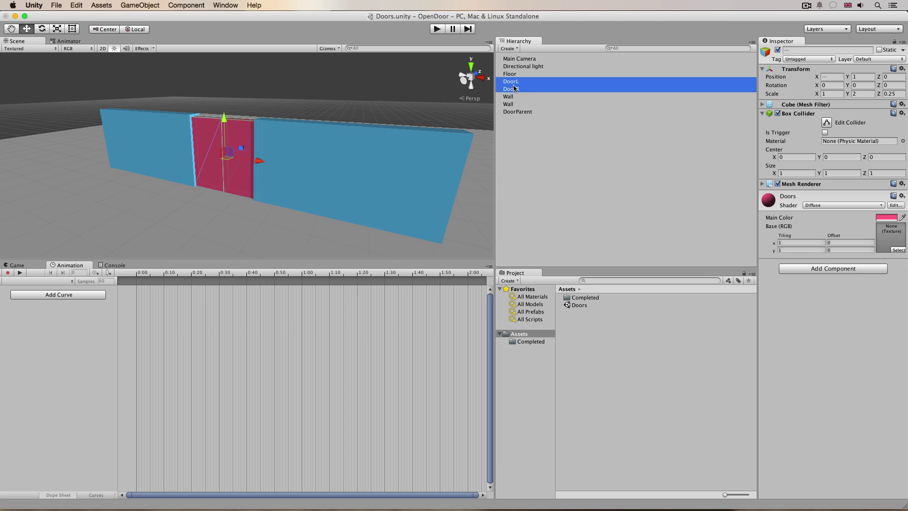
drag(521, 90, 520, 112)
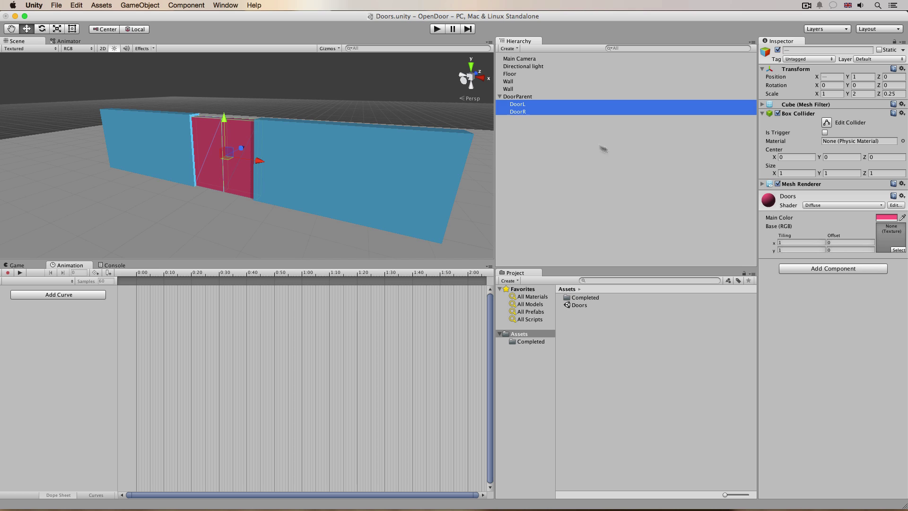
- Add a Rigidbody to both doors with Use Gravity unchecked and Is Kinematic checked
click(822, 268)
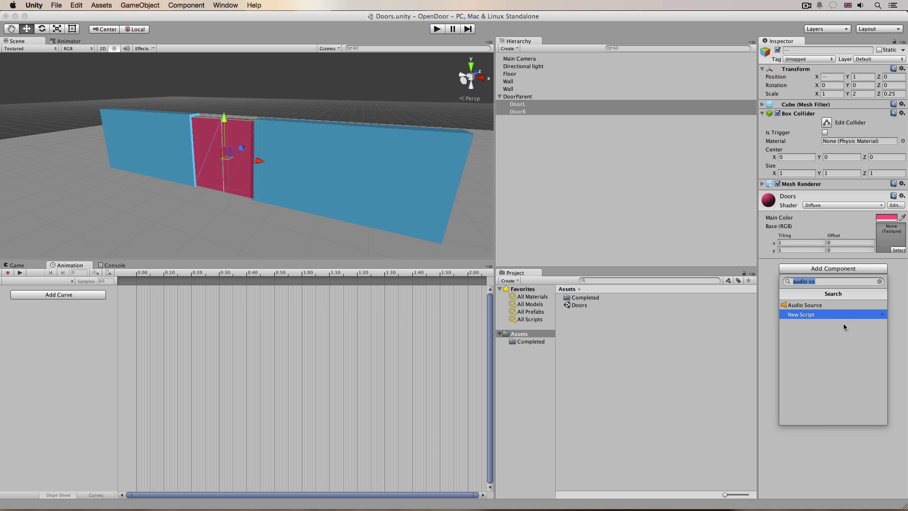
text(rigi)
key(Return)
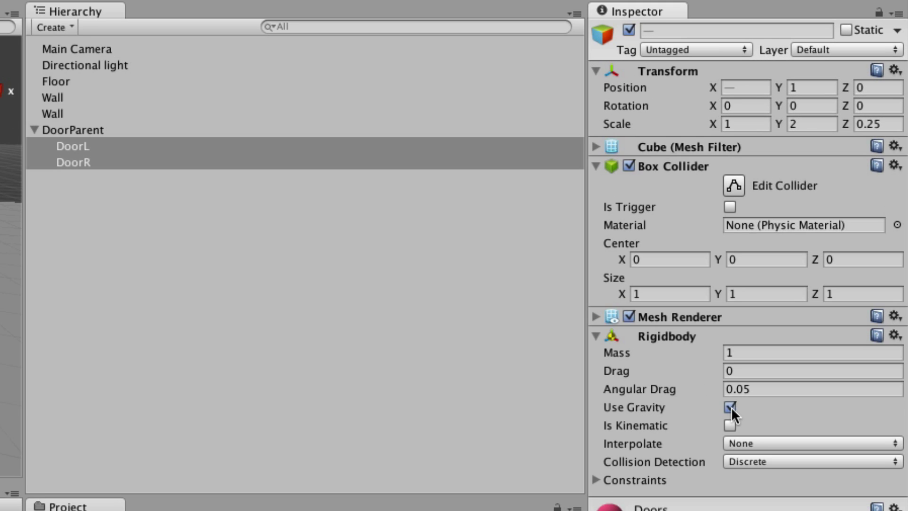
click(825, 225)
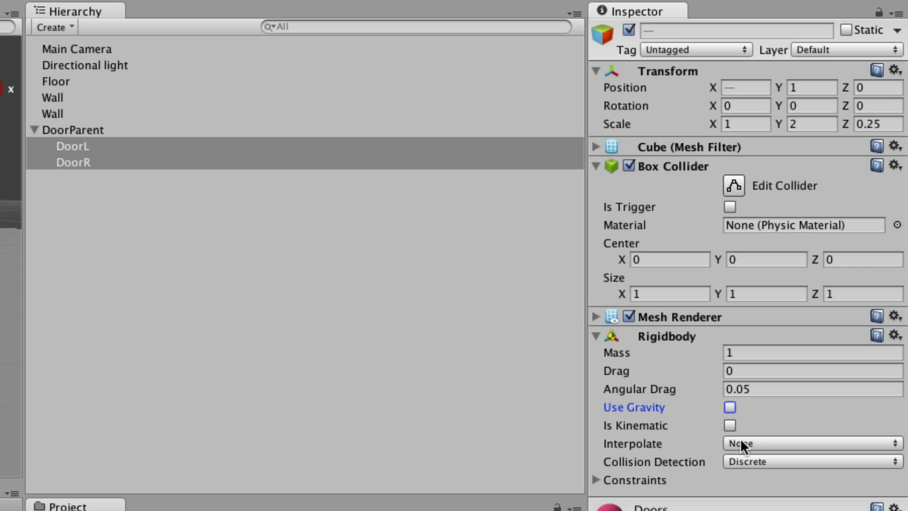
click(730, 424)
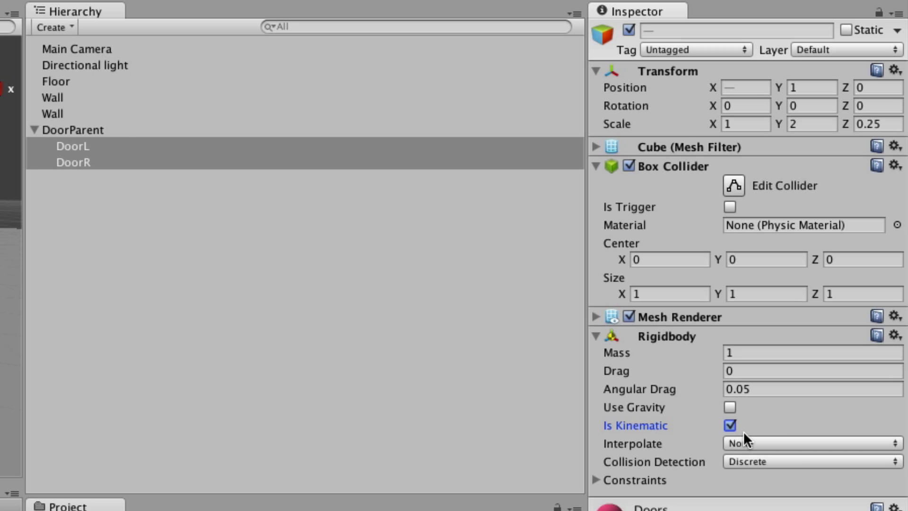
click(122, 129)
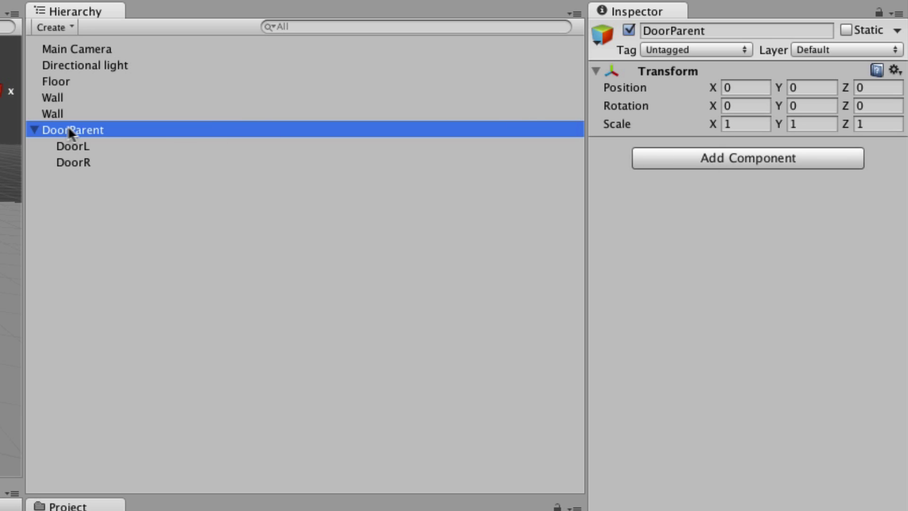
- Add an Animator component to DoorParent
click(706, 163)
text(ani)
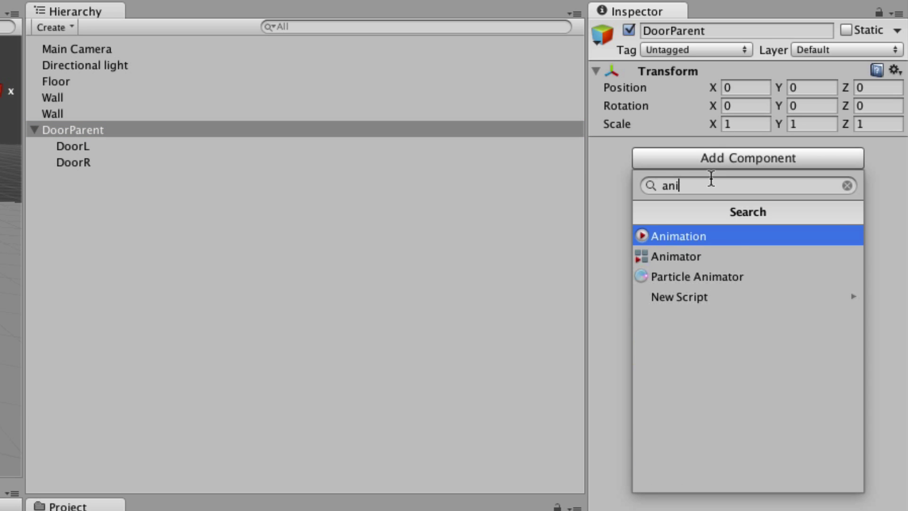
key(Down)
key(Return)
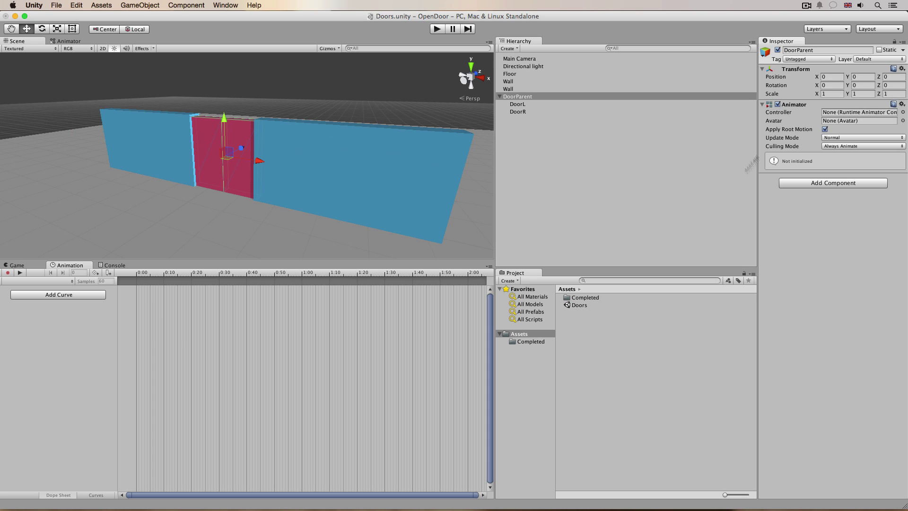
- Create an Animator Controller named Doors and assign it to DoorParent's Animator
click(510, 280)
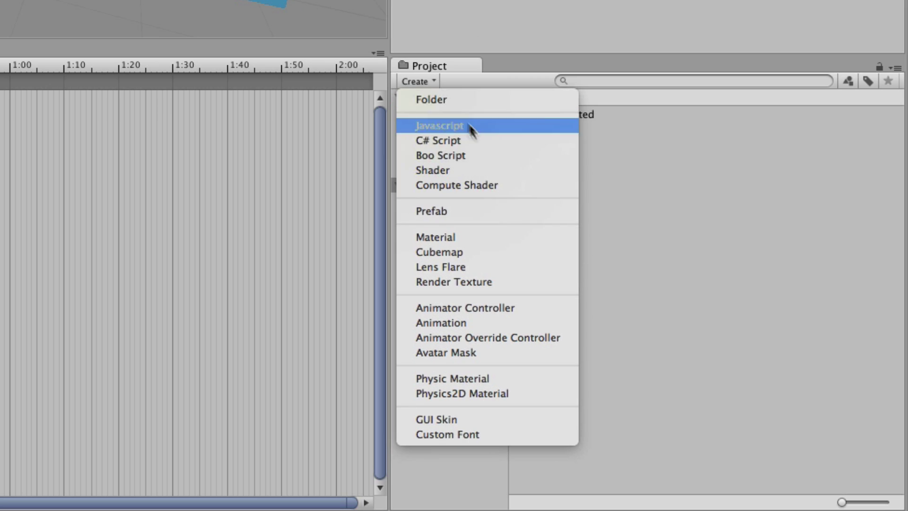
click(513, 309)
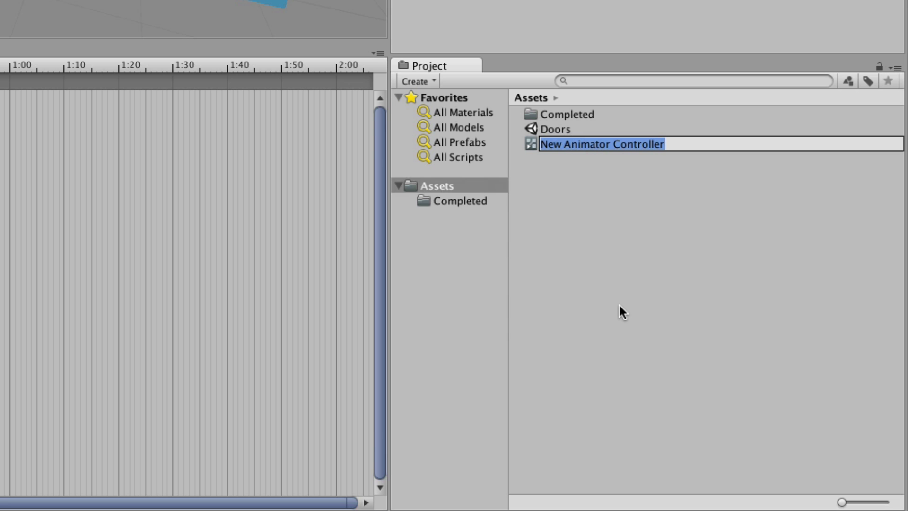
text(Doors)
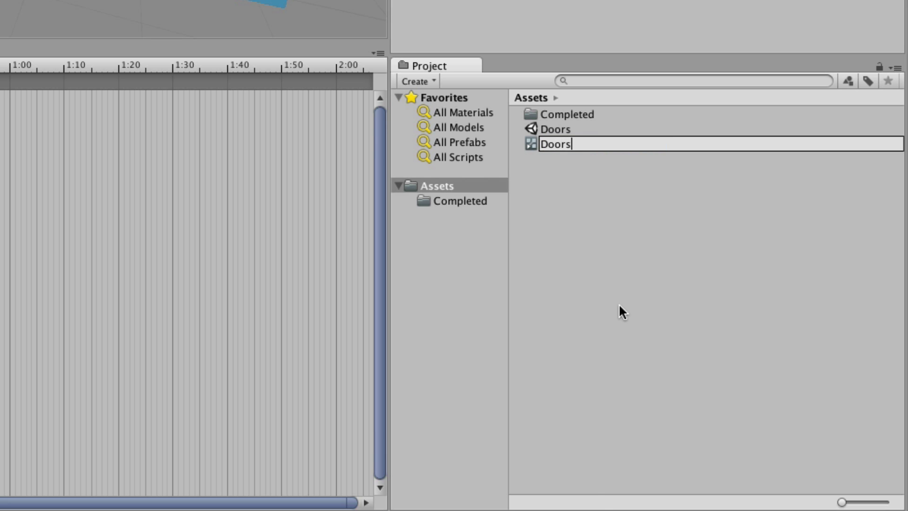
key(Return)
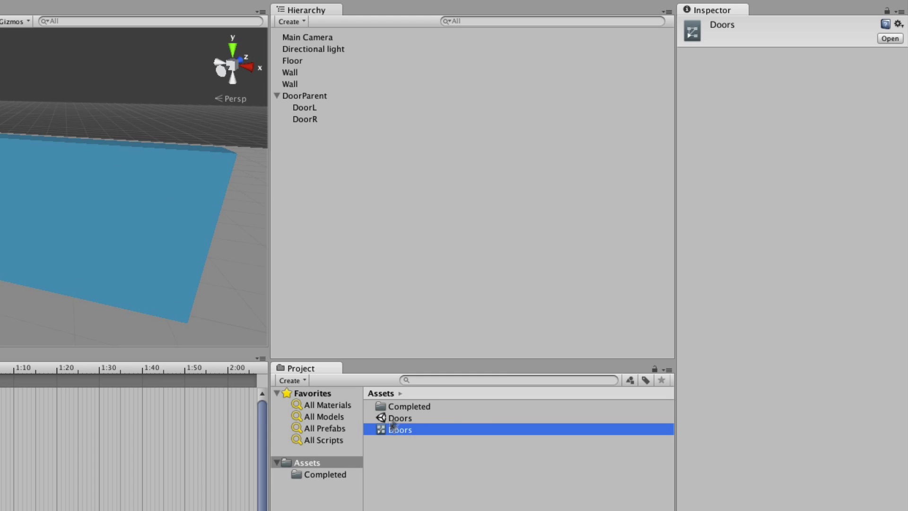
drag(548, 143, 324, 100)
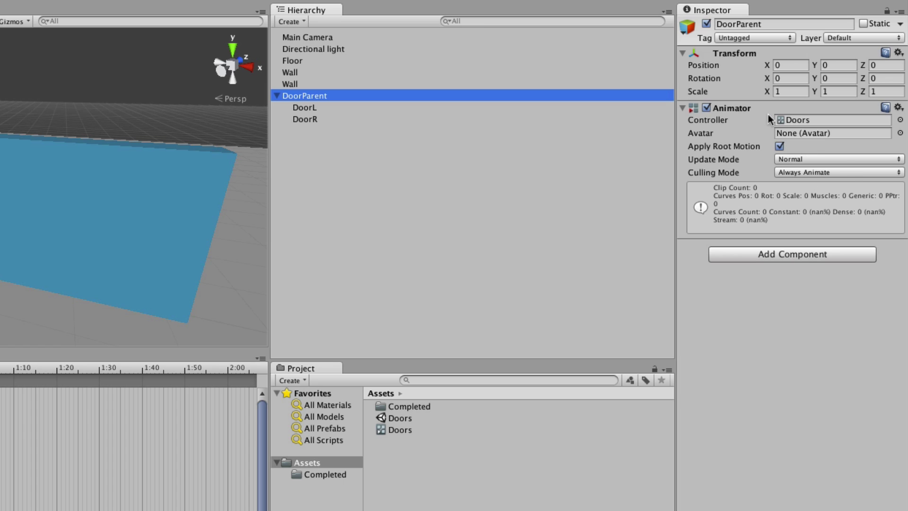
click(722, 120)
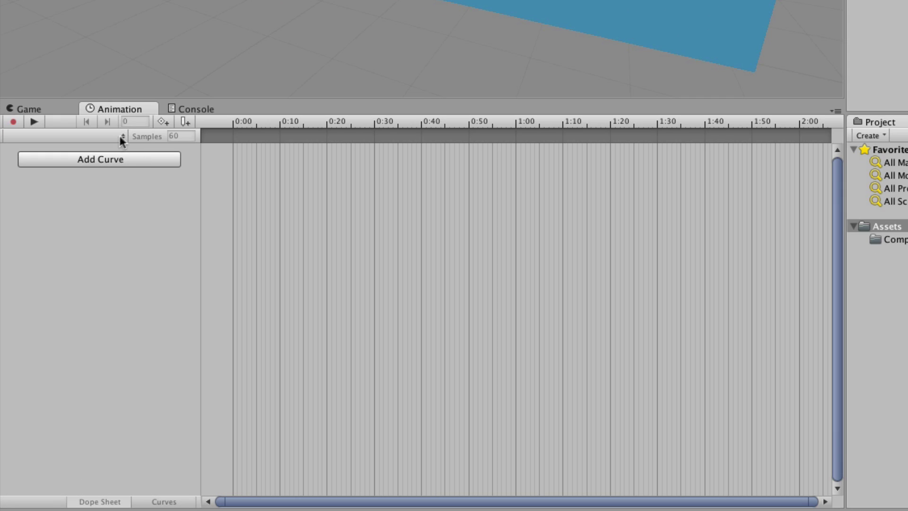
- Create a new clip named DoorIdle, saving it in a new Assets/Animation folder
click(67, 280)
click(105, 147)
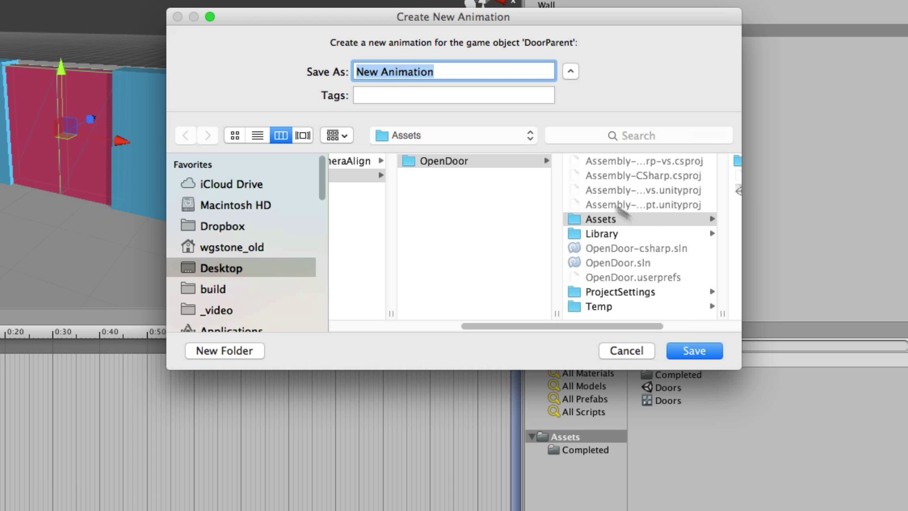
click(652, 218)
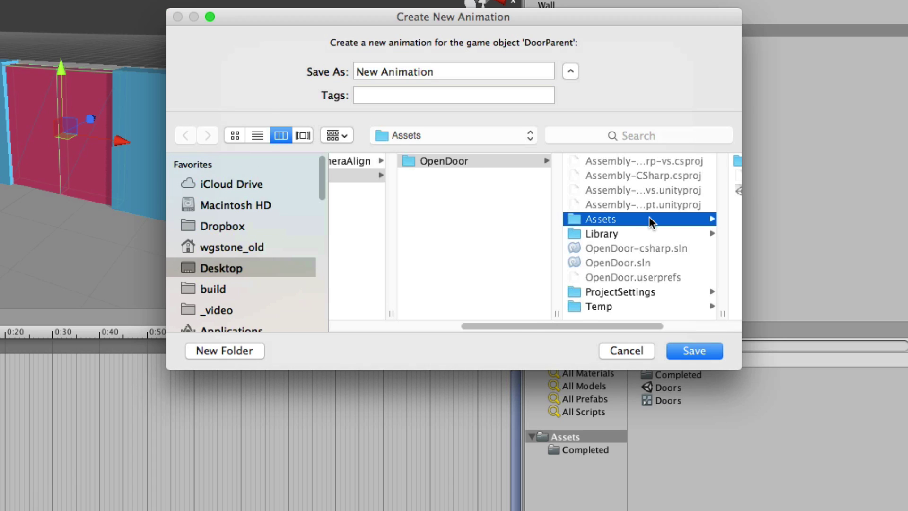
click(249, 355)
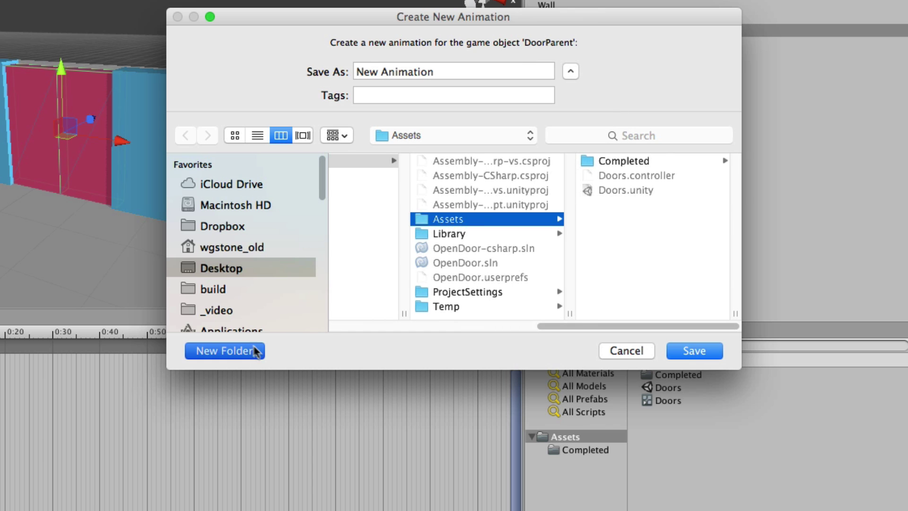
text(Animation)
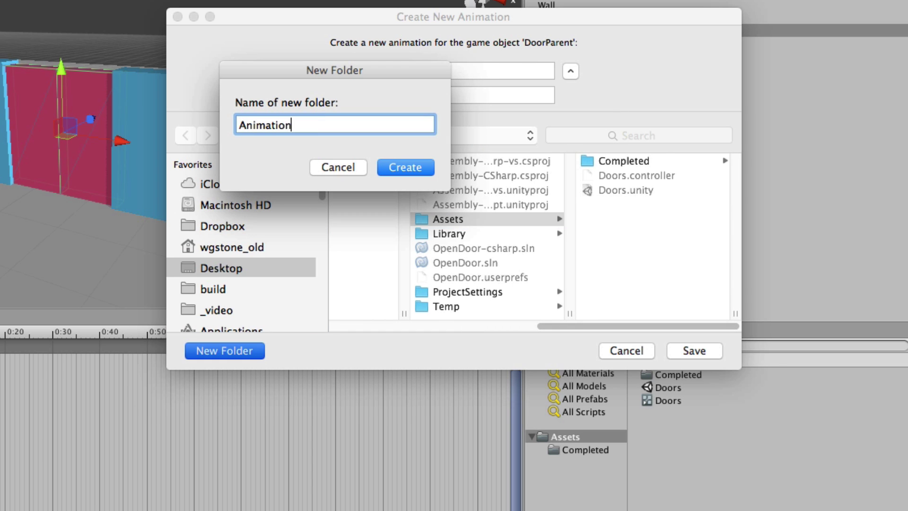
key(Return)
key(Tab)
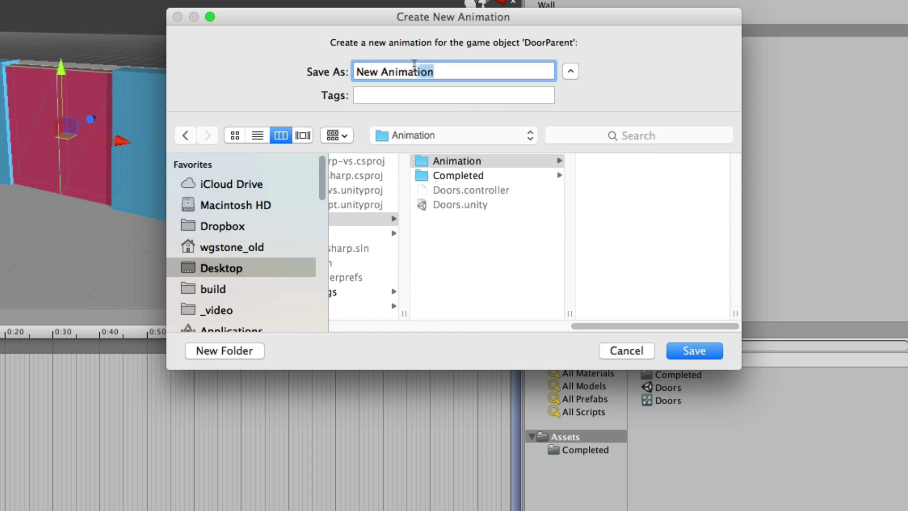
text(DoorIdle)
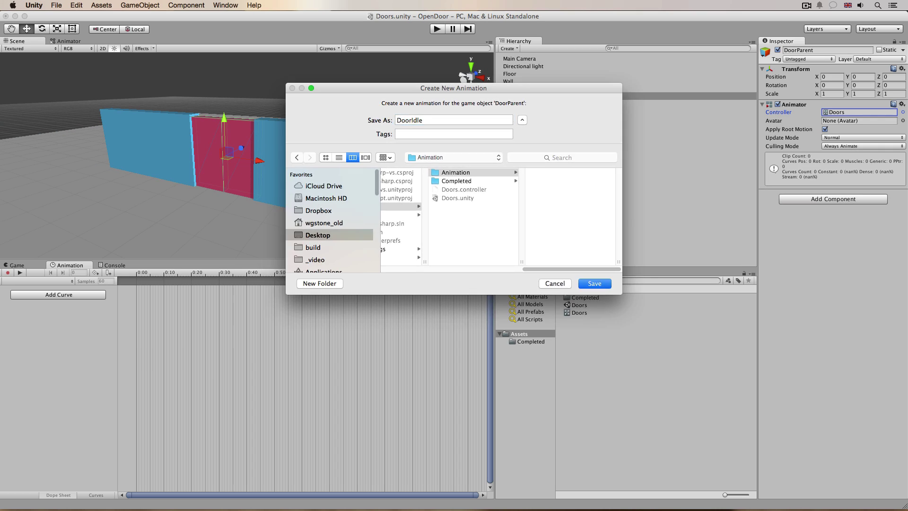
key(Return)
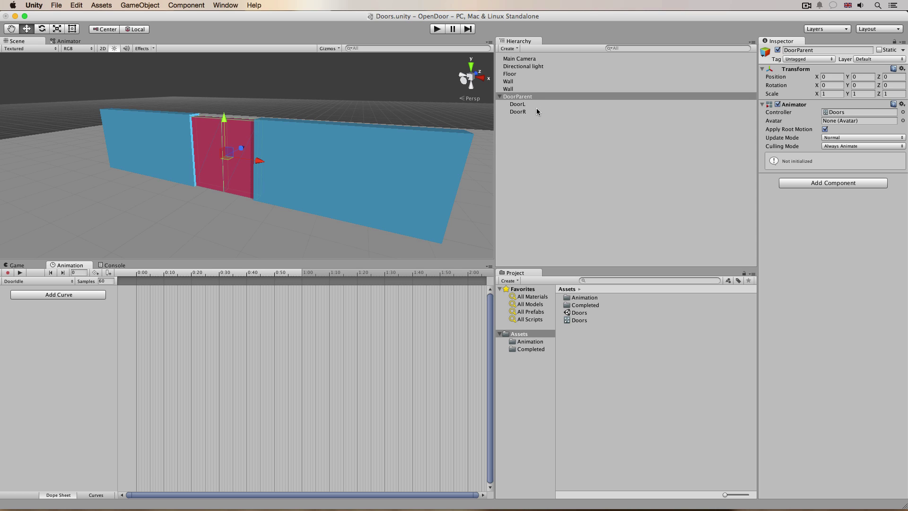
- Create a new clip named DoorOpen and save it in Assets/Animation
click(56, 281)
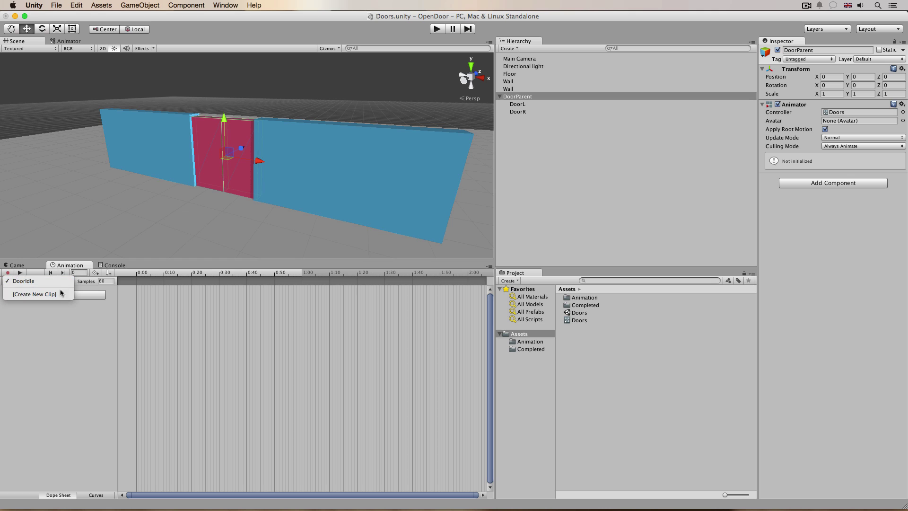
click(34, 293)
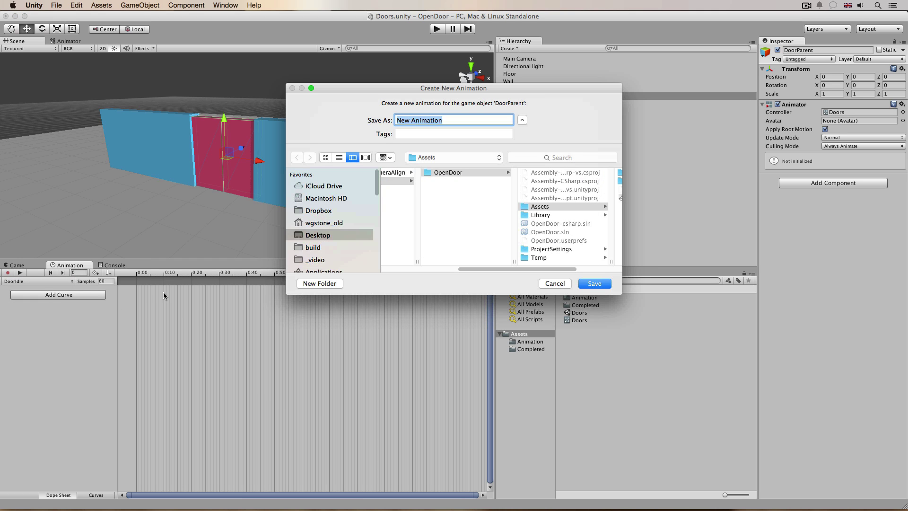
text(DoorOpen)
drag(543, 268, 589, 269)
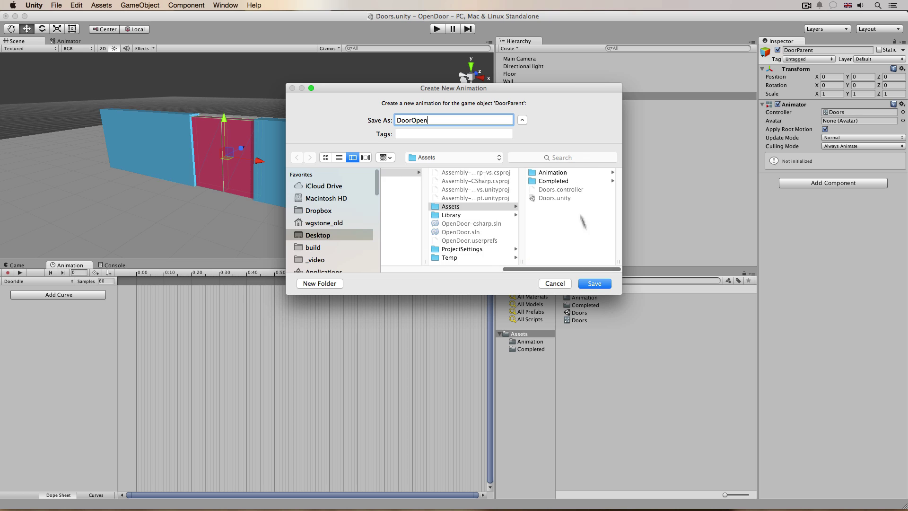
click(561, 175)
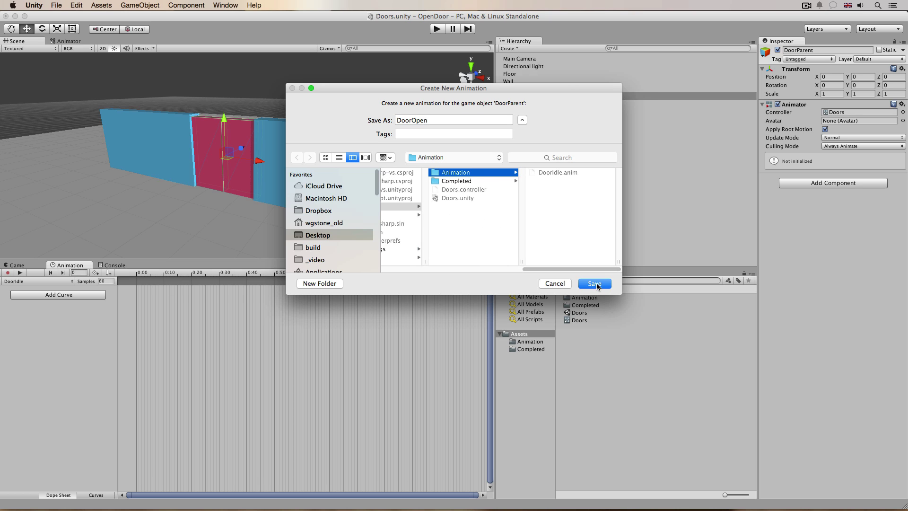
click(595, 284)
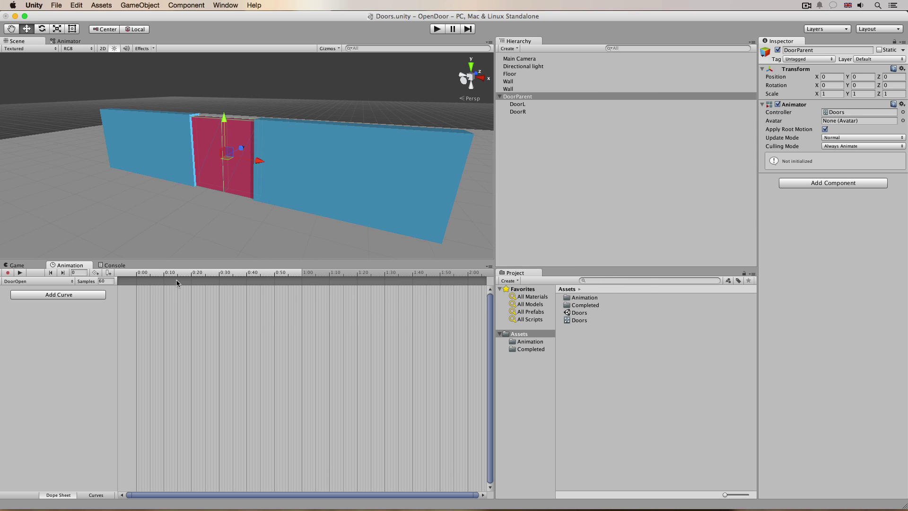
- Enable recording via Add Curve, browsing DoorL's Transform properties, then move the playhead to frame 60
click(63, 296)
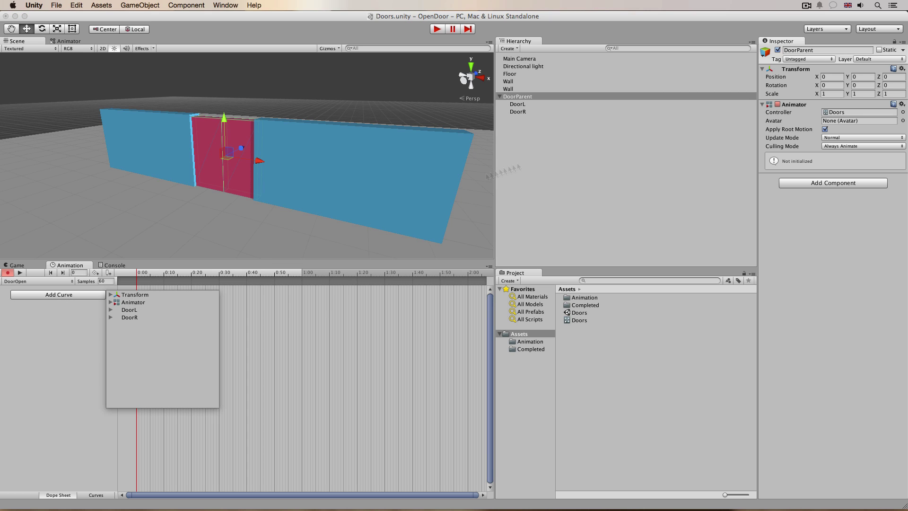
click(110, 309)
click(110, 317)
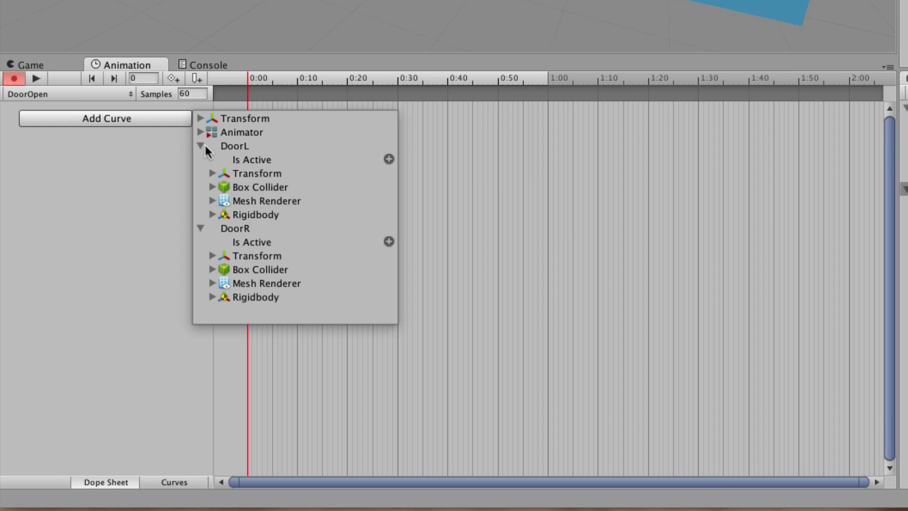
click(200, 228)
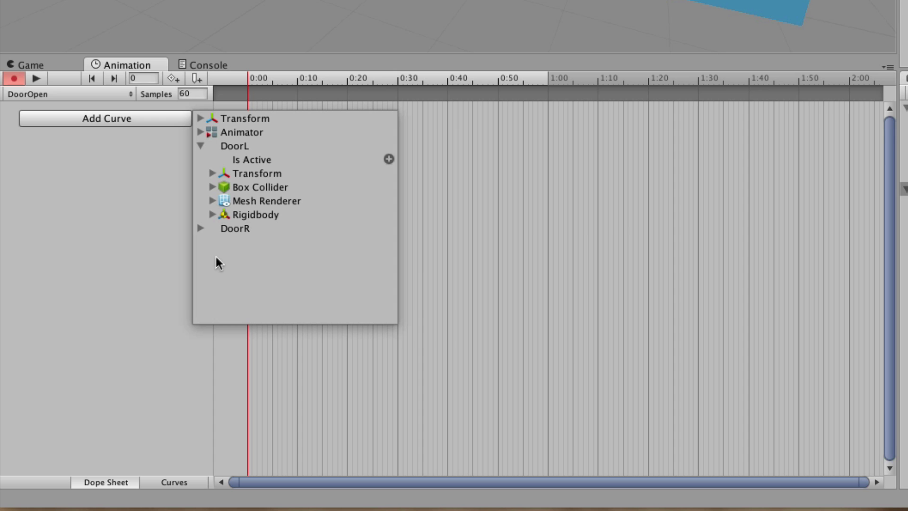
click(220, 175)
click(212, 175)
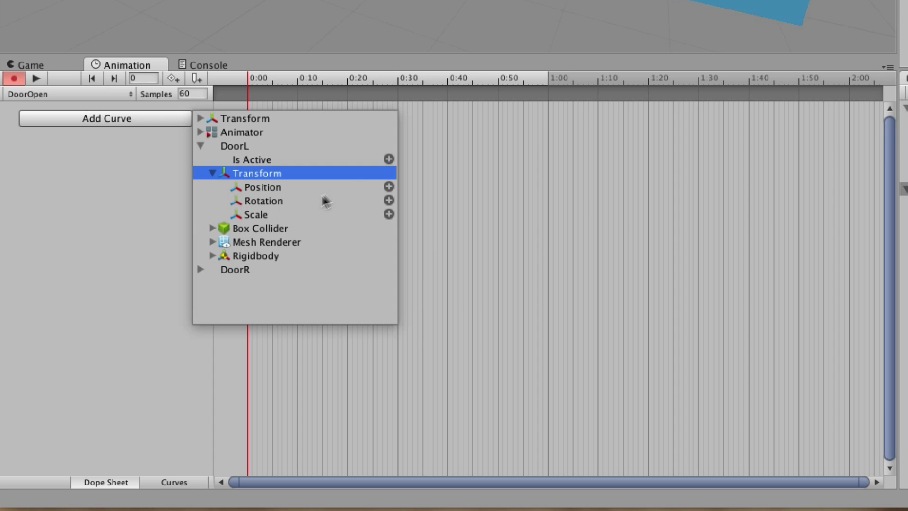
click(356, 188)
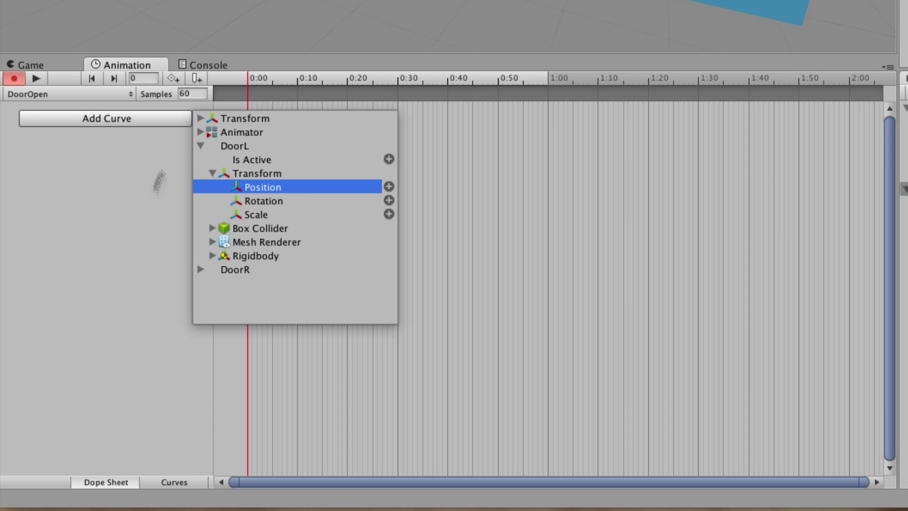
click(152, 147)
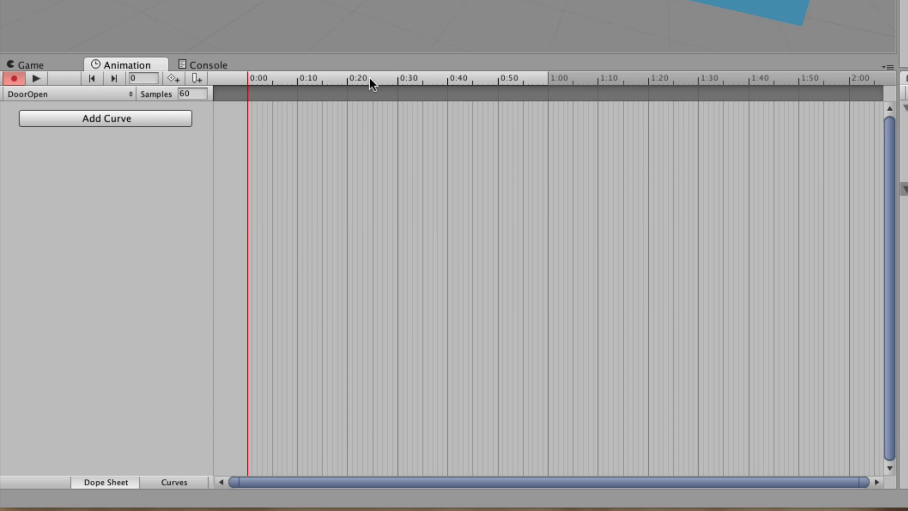
drag(370, 78, 542, 92)
- At frame 60, drag DoorL left and DoorR right to their open positions
drag(299, 280, 302, 280)
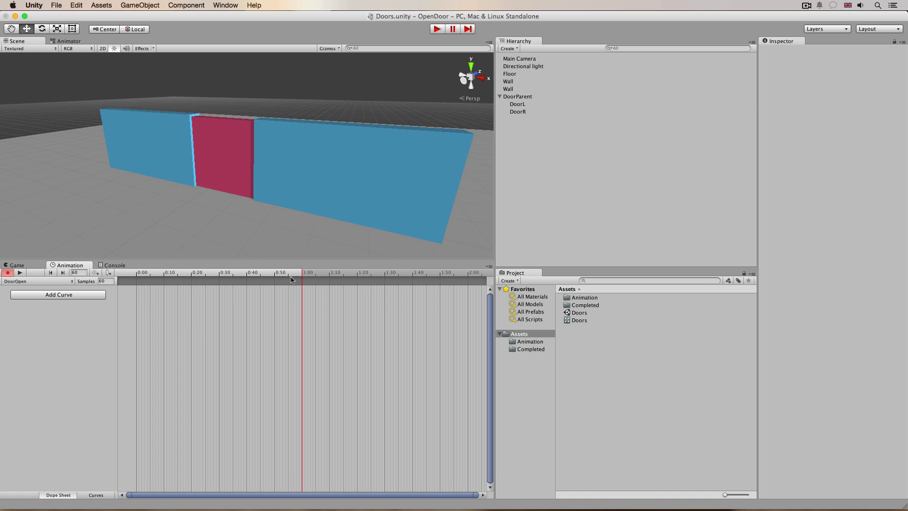
click(518, 104)
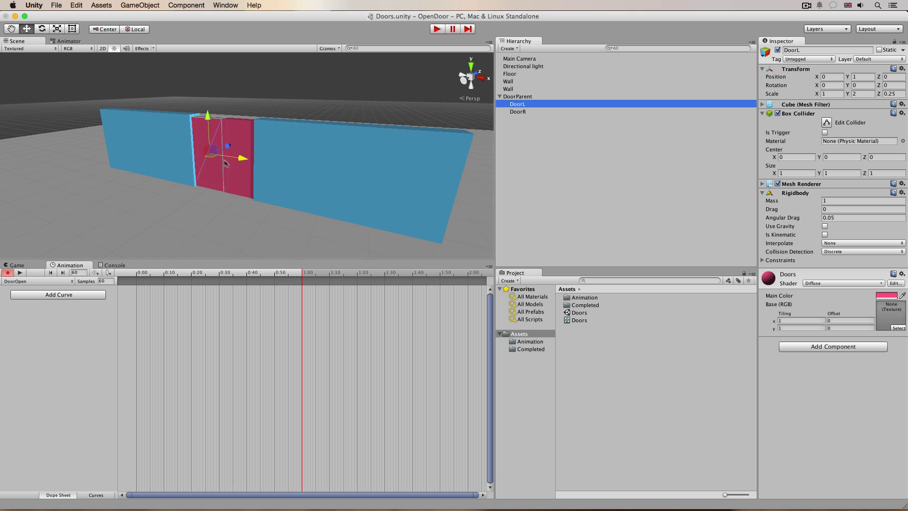
drag(243, 162, 224, 164)
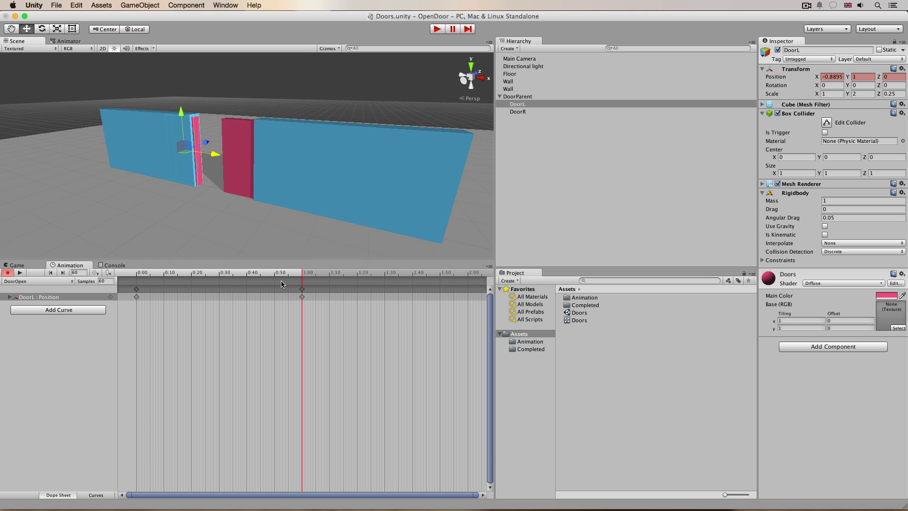
click(518, 113)
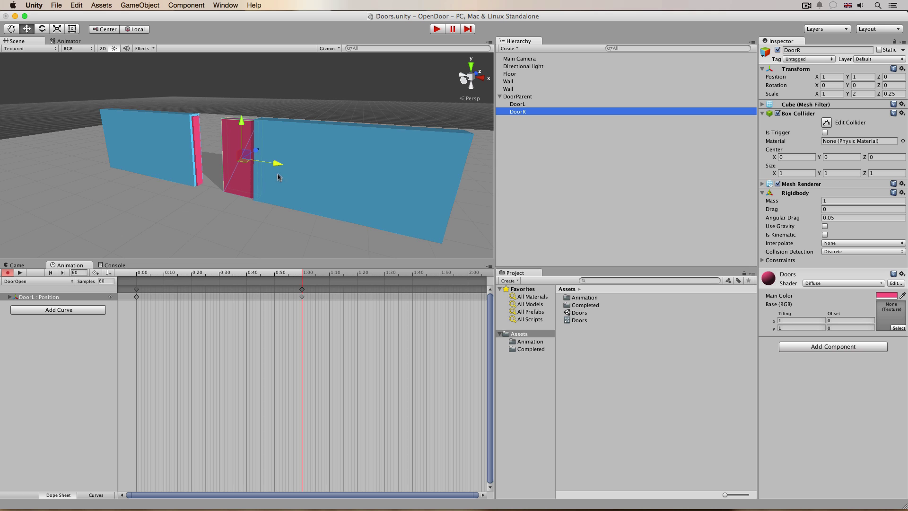
drag(276, 166, 305, 175)
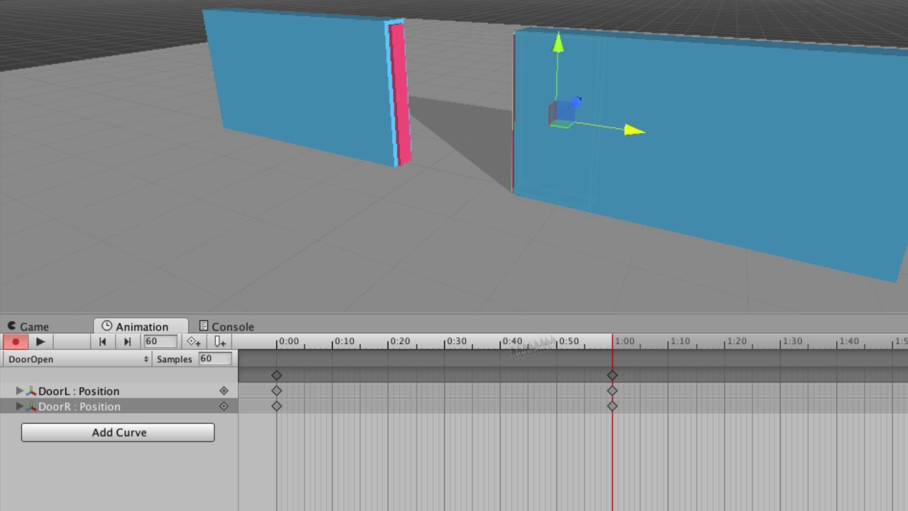
- Scrub the timeline to preview the doors opening, then turn recording off
click(517, 342)
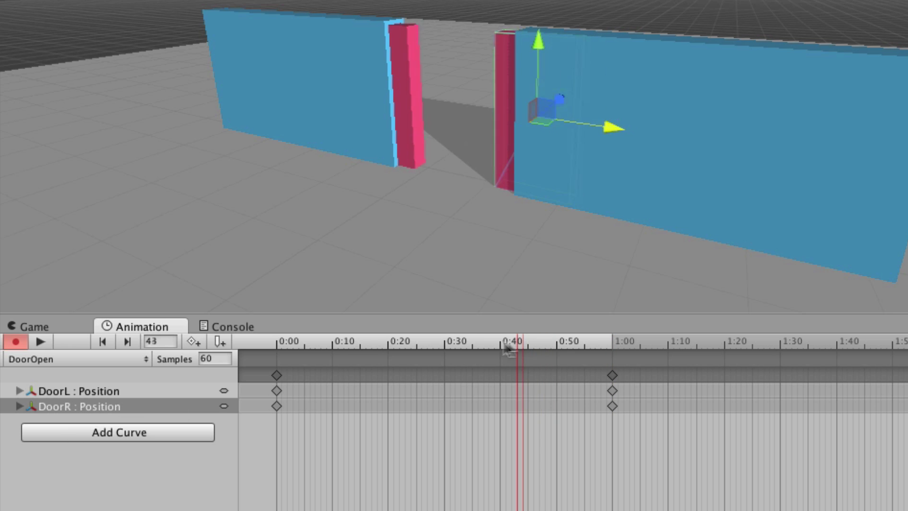
drag(506, 349, 255, 350)
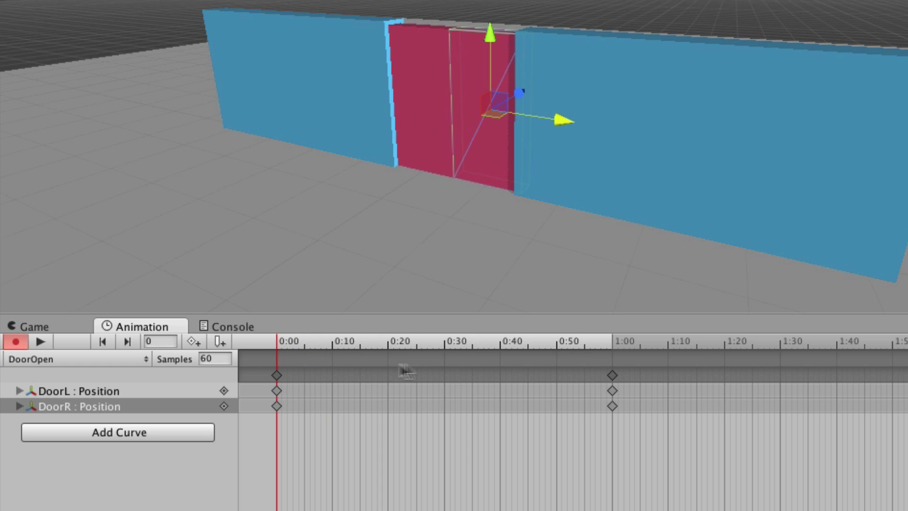
click(16, 342)
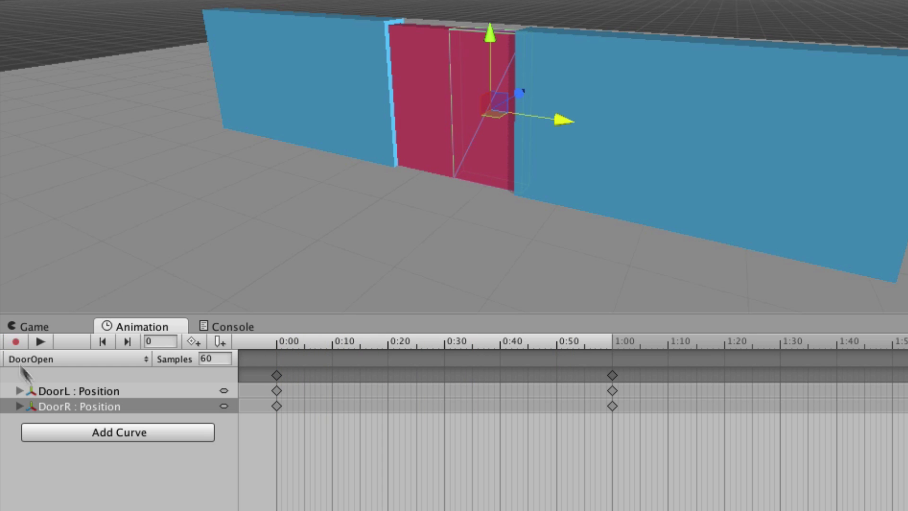
- Create a new clip named DoorClose and save it in Assets/Animation
click(126, 358)
click(121, 382)
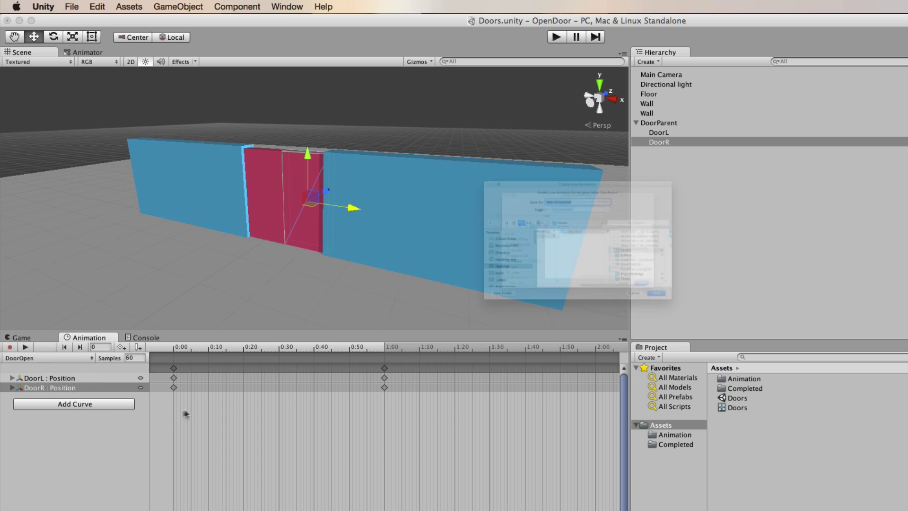
text(Door)
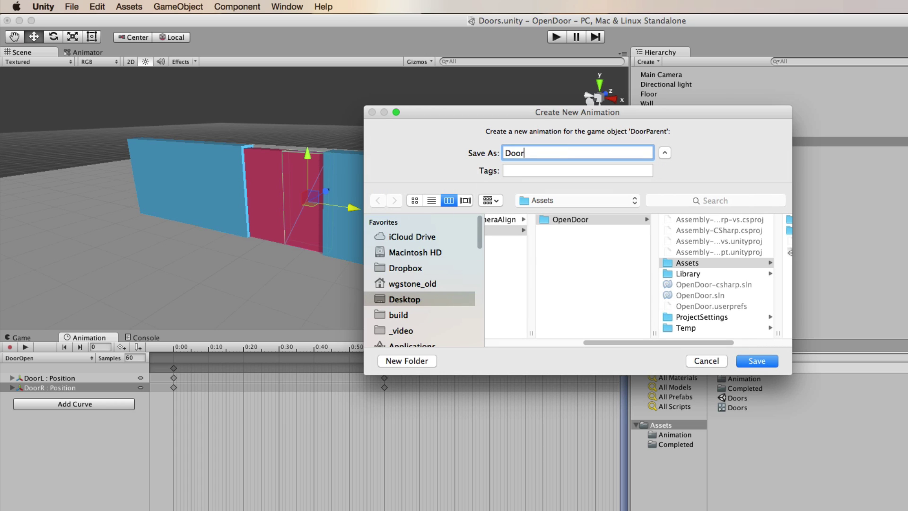
text(Close)
click(787, 220)
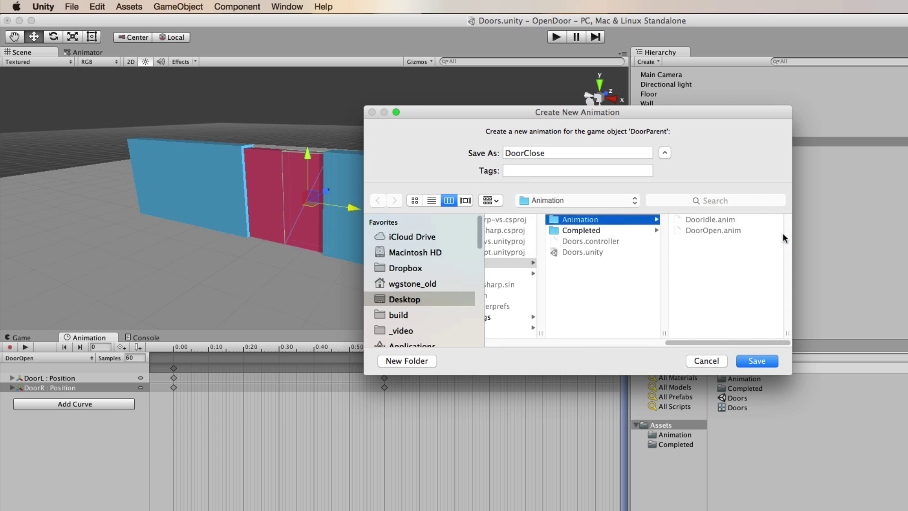
click(747, 362)
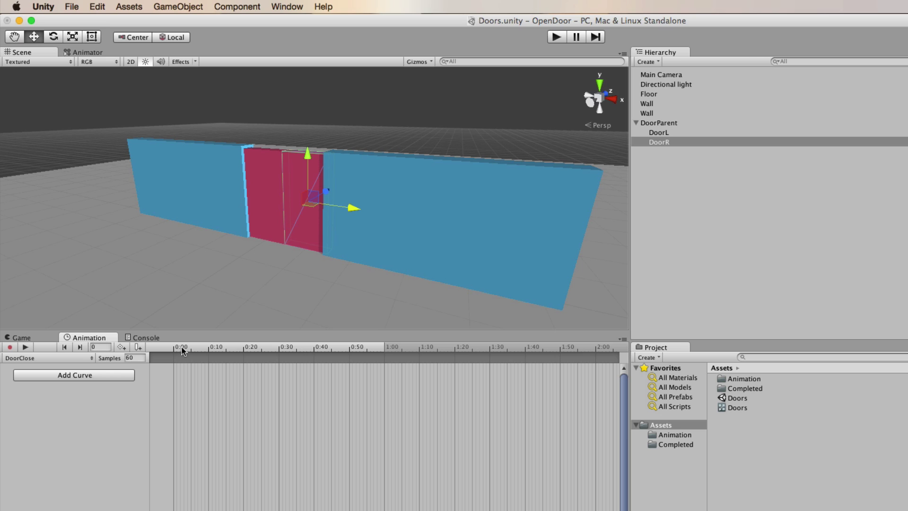
- Record at 0:00 with DoorR slid right and DoorL slid left, both open
drag(191, 350, 174, 350)
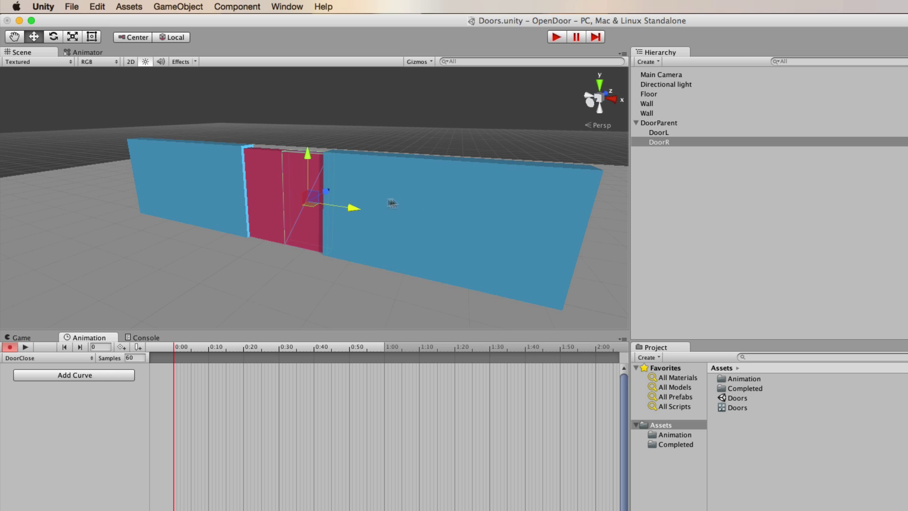
drag(353, 211, 388, 216)
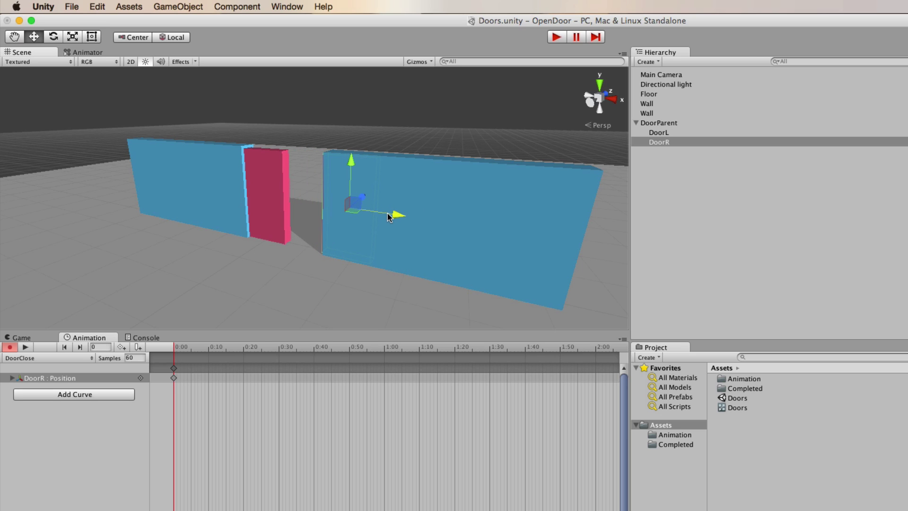
click(271, 183)
drag(312, 203, 279, 196)
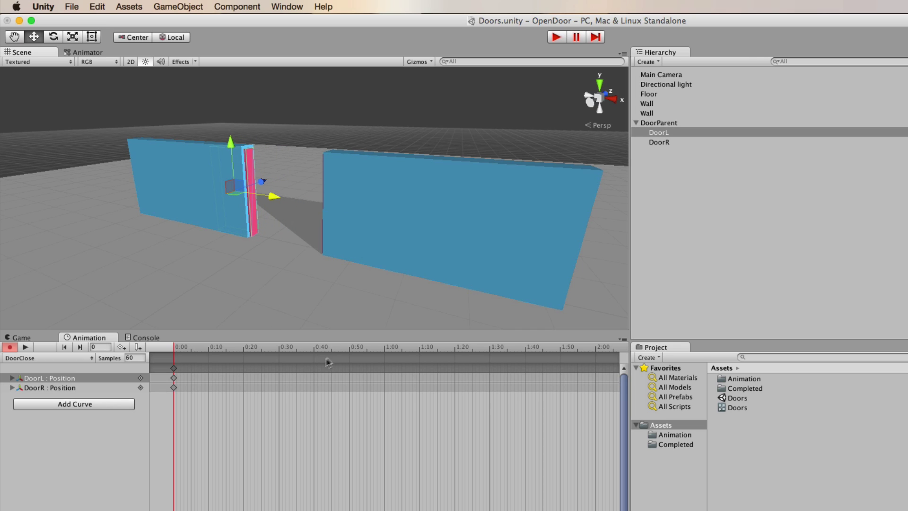
- At 1:00, close the doors by setting DoorL Position X to 0 and DoorR to 1
drag(380, 351, 386, 351)
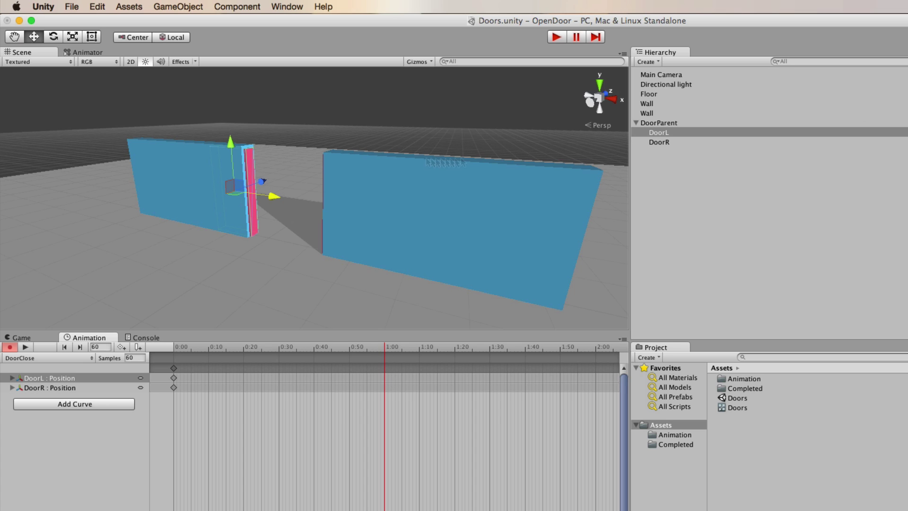
drag(269, 199, 295, 205)
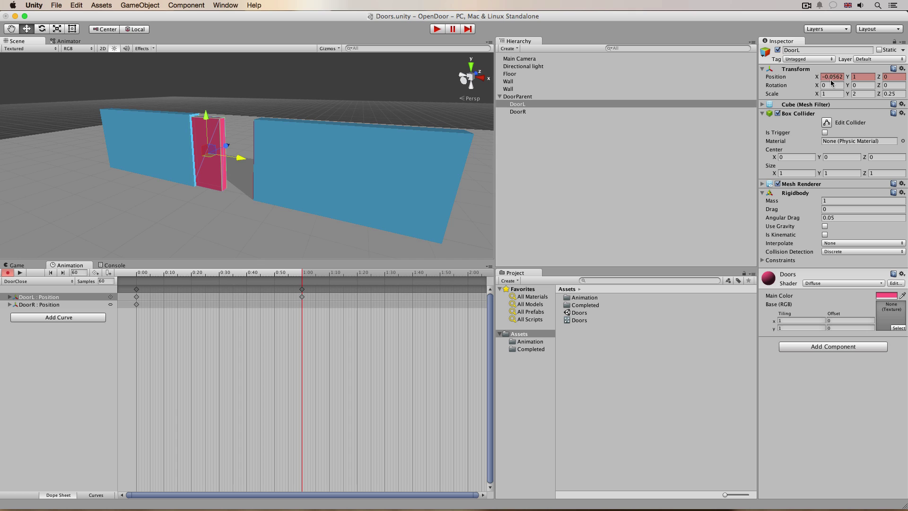
click(831, 78)
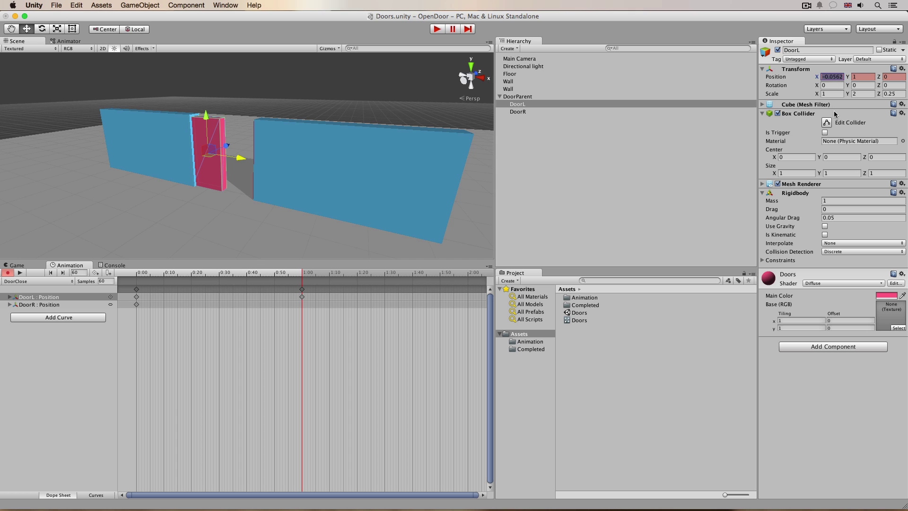
text(0)
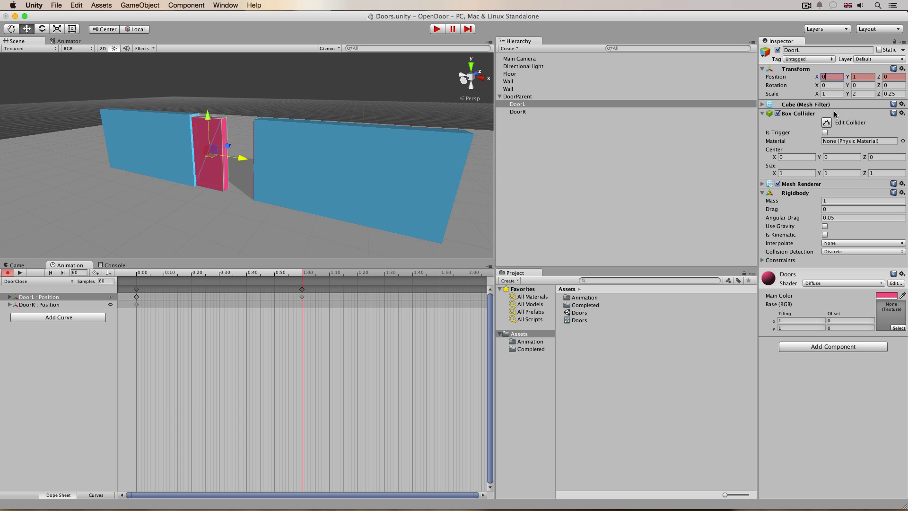
click(516, 113)
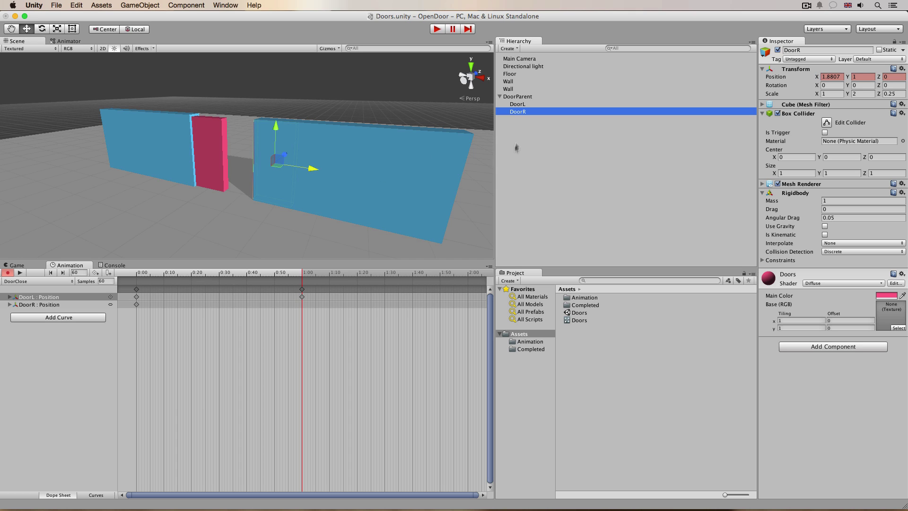
drag(319, 170, 281, 164)
click(832, 76)
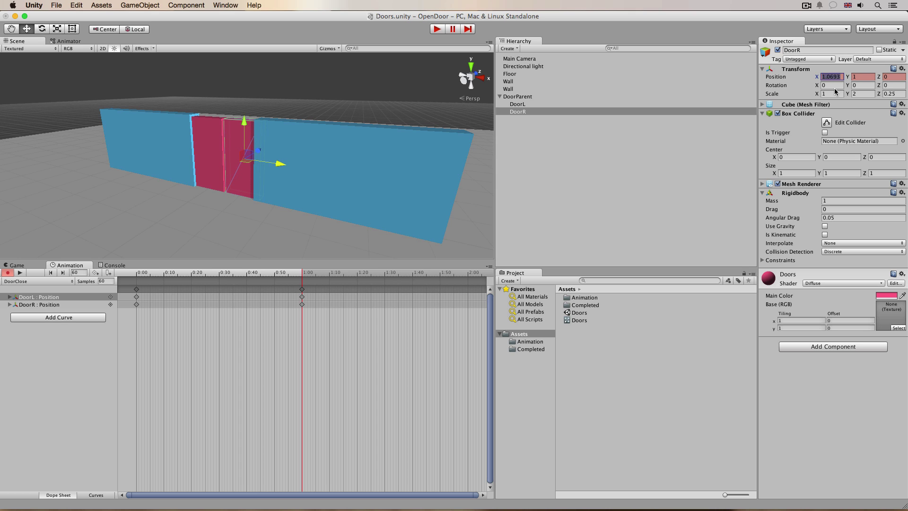
text(1)
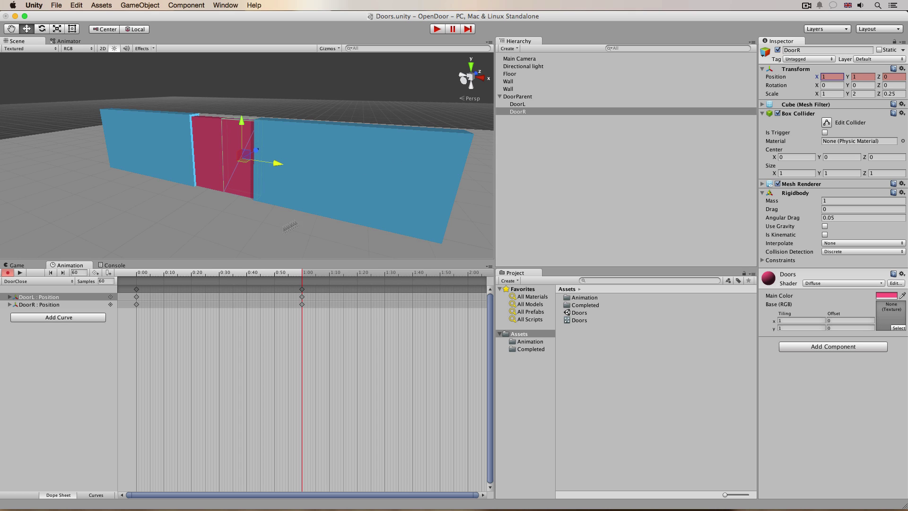
- Preview the doors closing across the clip, then stop recording
drag(263, 277, 141, 273)
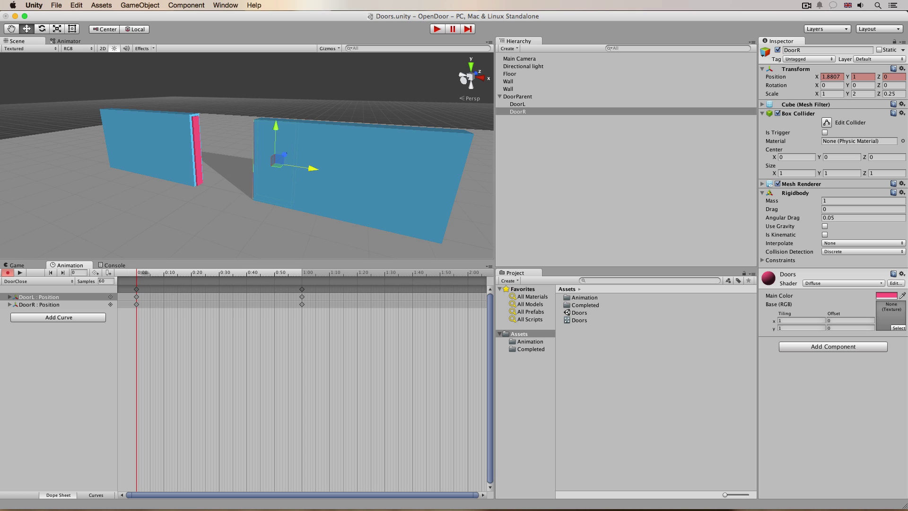
click(179, 302)
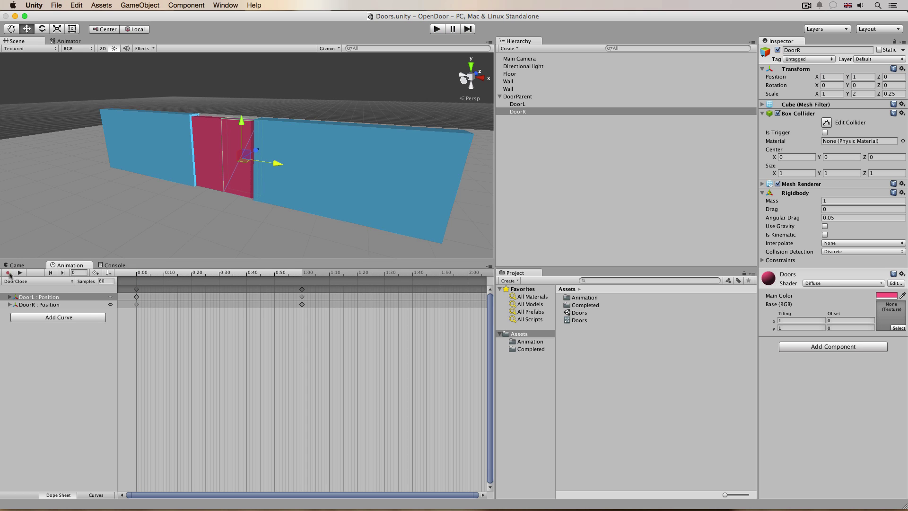
click(72, 283)
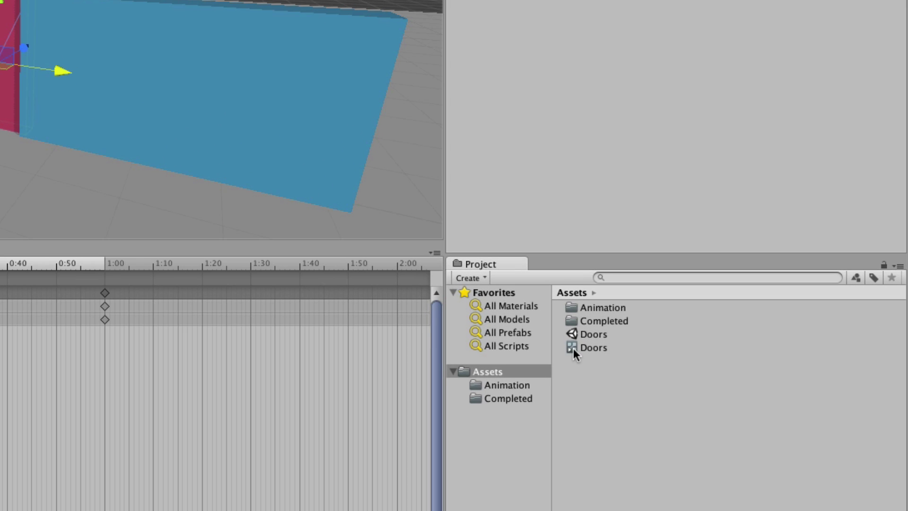
- Open the Doors controller for DoorParent; move DoorOpen down-left and DoorClose right of DoorIdle
double_click(572, 349)
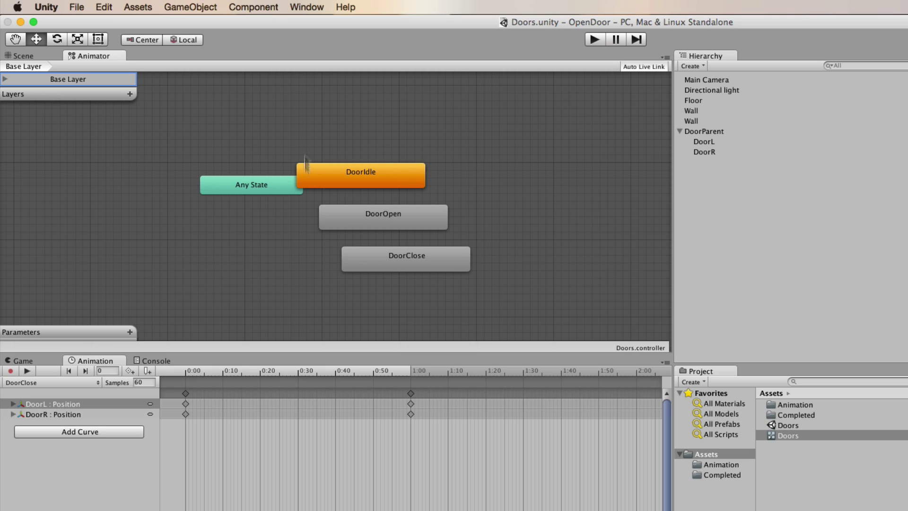
click(713, 131)
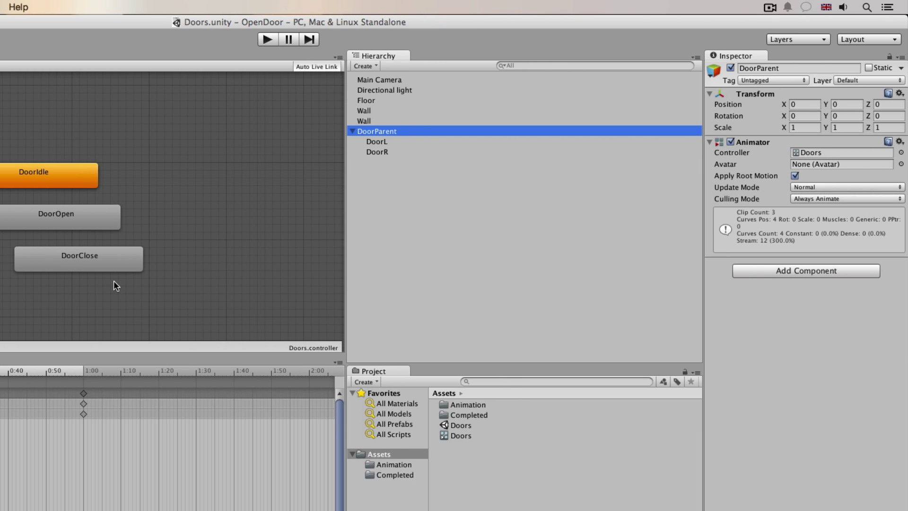
click(57, 175)
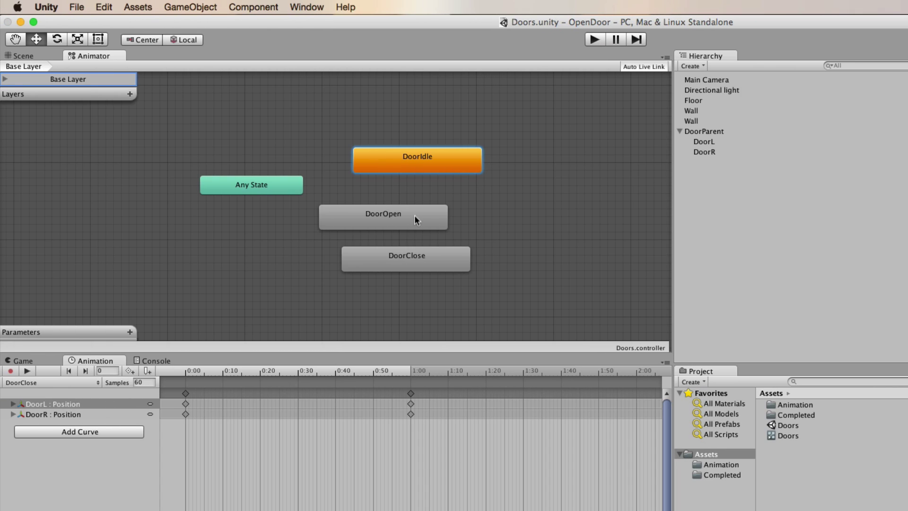
drag(414, 219, 325, 262)
drag(398, 256, 524, 256)
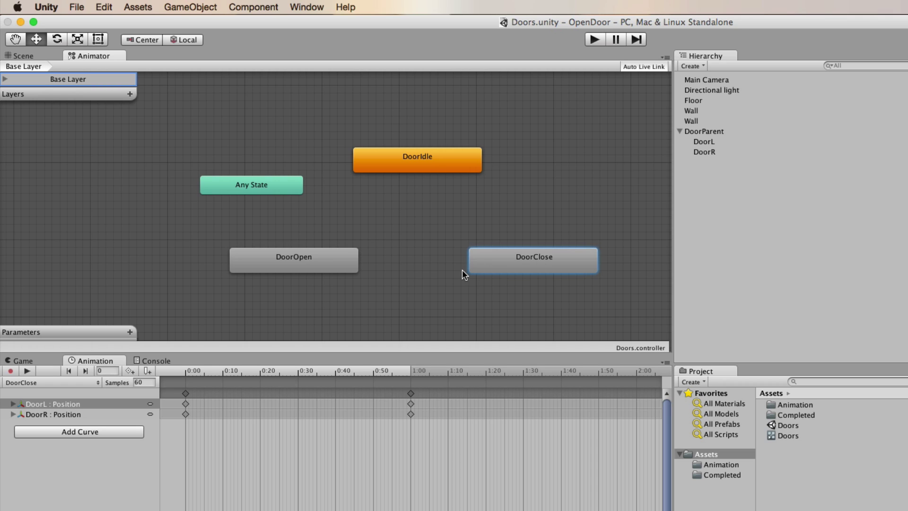
- Create two Trigger parameters named Open and Close in the Animator Parameters panel
click(130, 332)
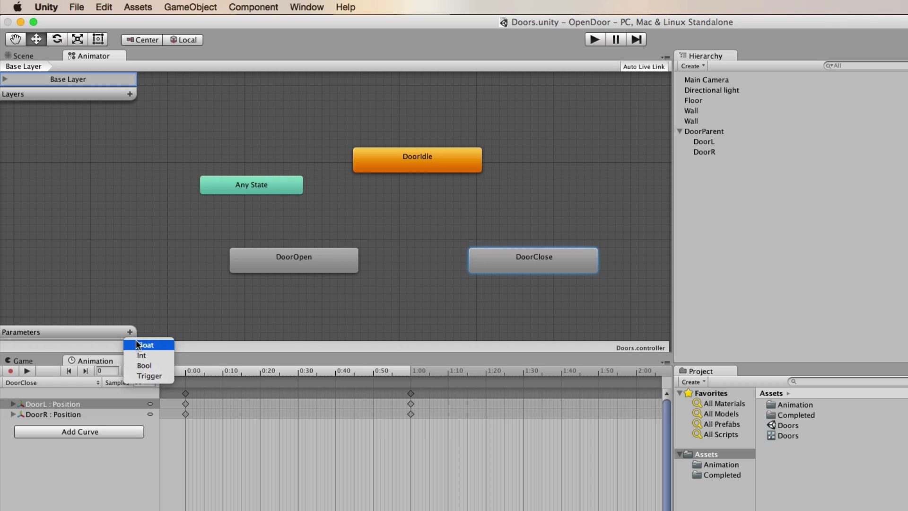
click(157, 375)
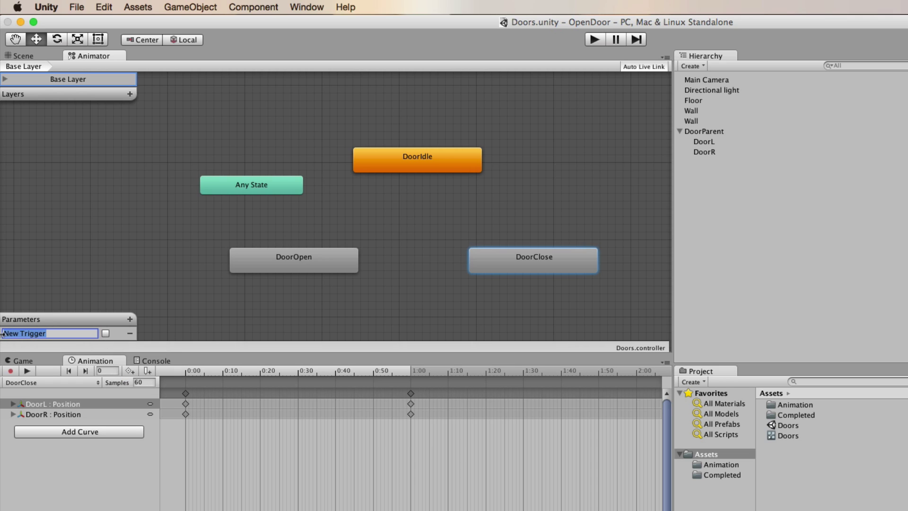
text(Open)
click(130, 320)
click(142, 363)
text(Close)
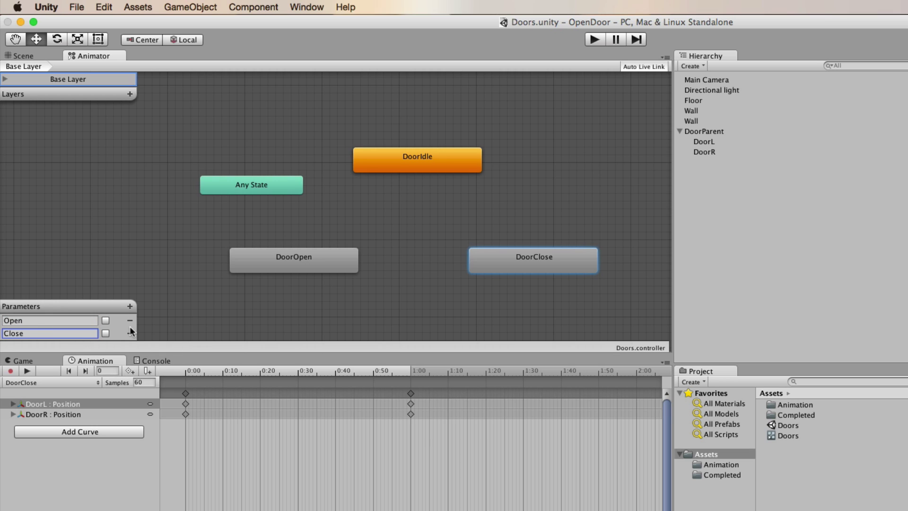
- Add a DoorIdle to DoorOpen transition with the Open trigger as its condition
right_click(398, 163)
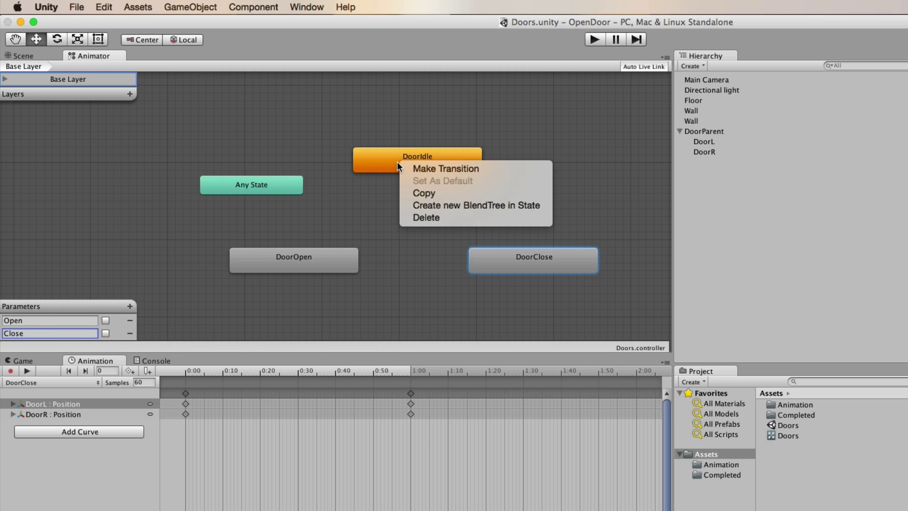
click(424, 169)
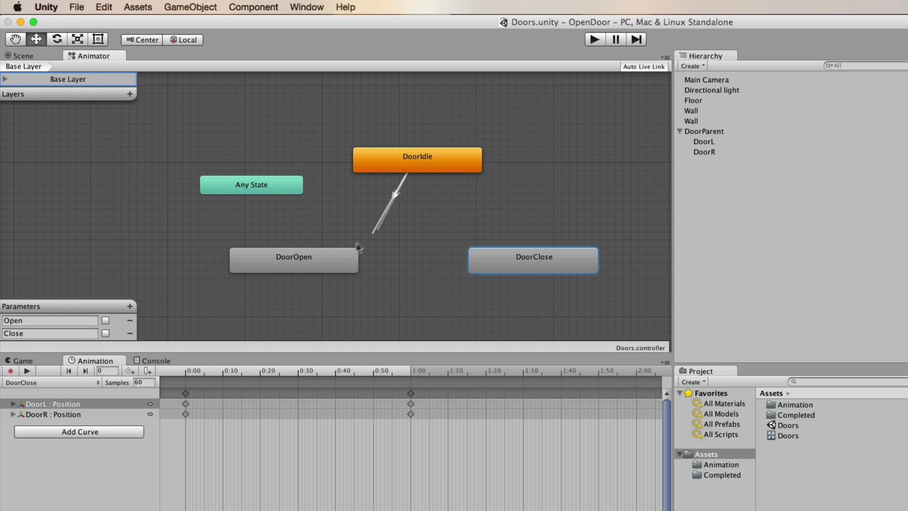
click(300, 264)
click(355, 210)
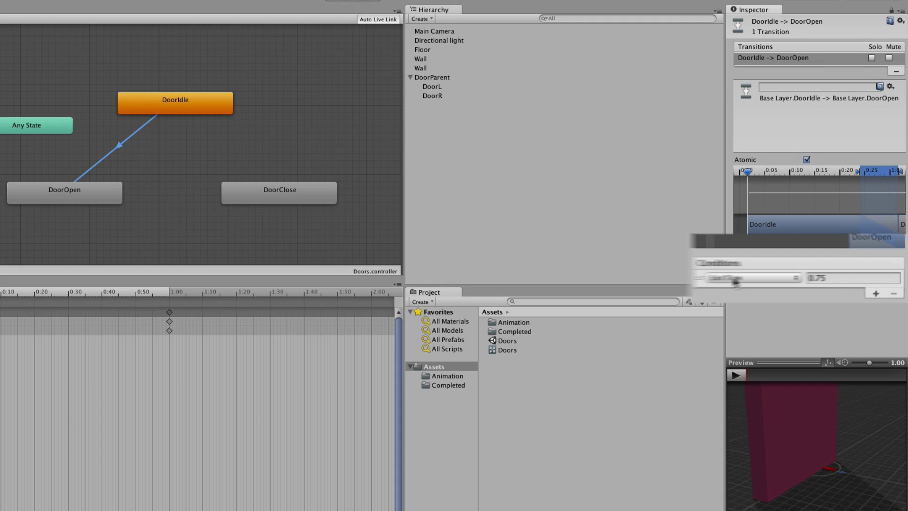
click(734, 279)
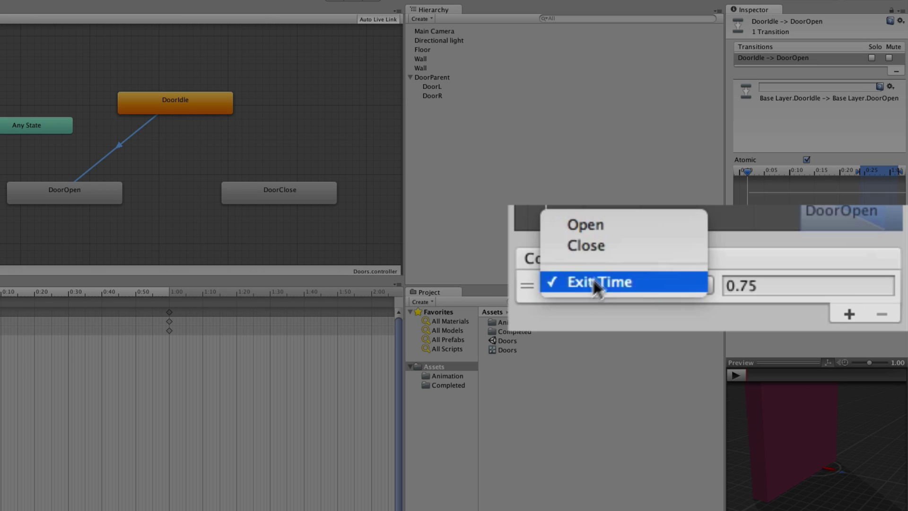
click(751, 246)
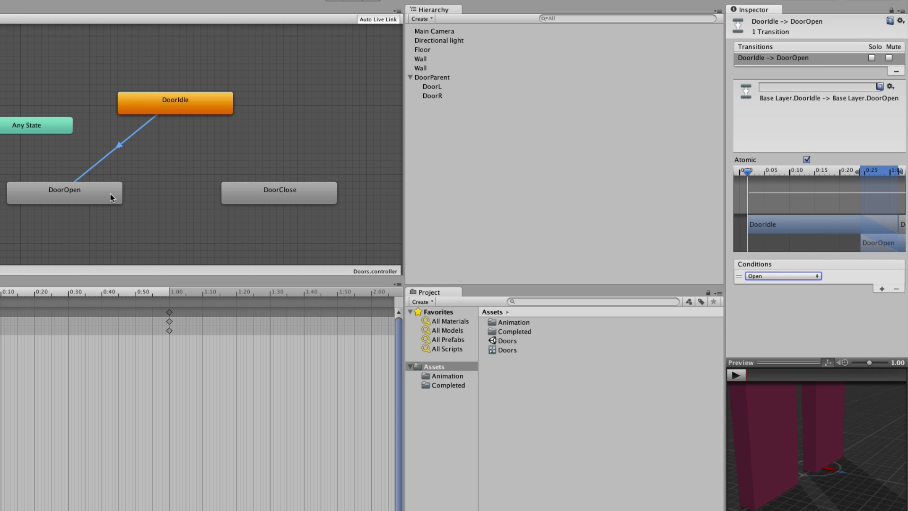
- Add a DoorOpen to DoorClose transition conditioned on the Close trigger
click(110, 194)
right_click(103, 196)
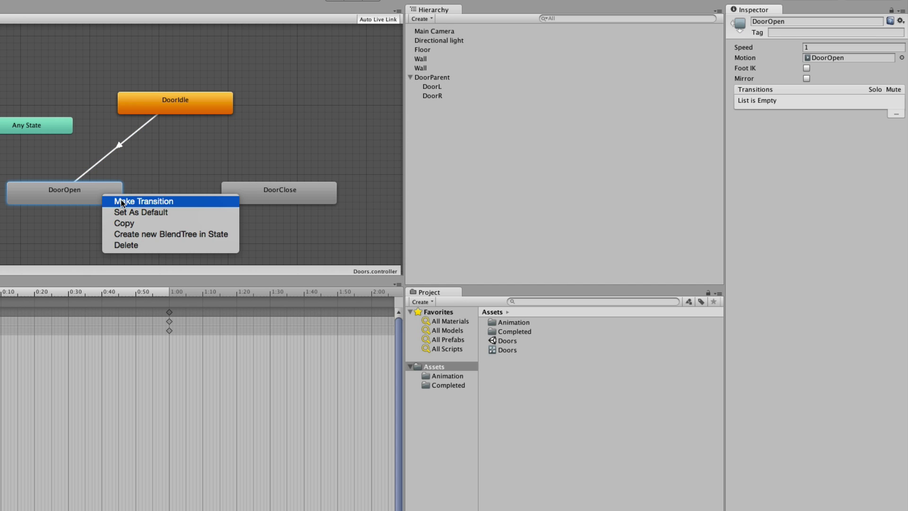
click(123, 203)
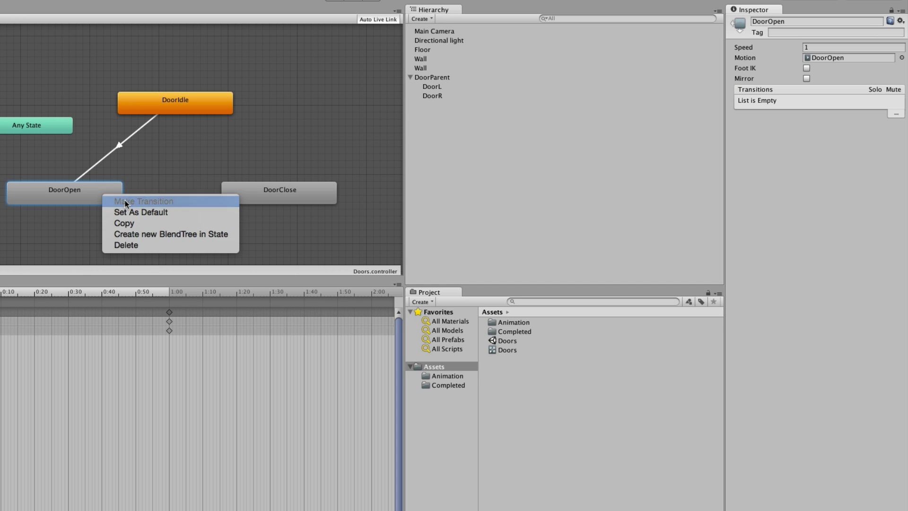
click(251, 192)
click(189, 195)
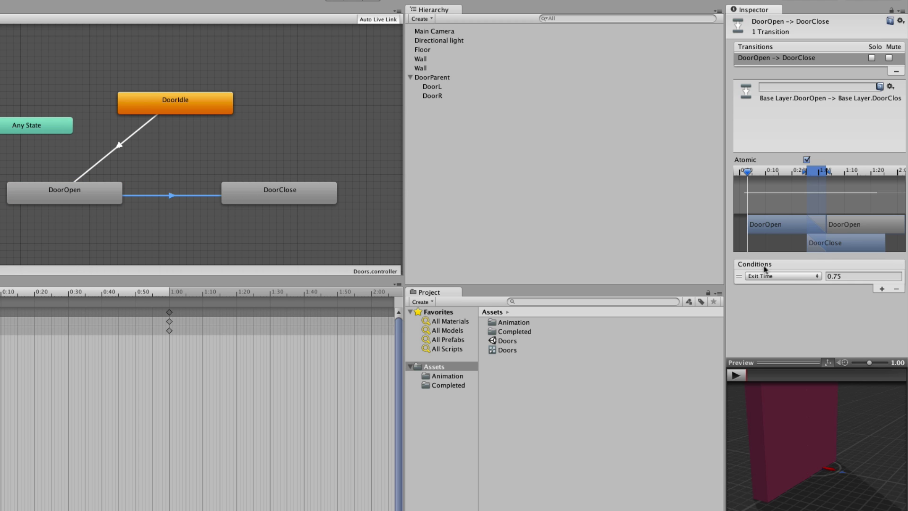
click(788, 277)
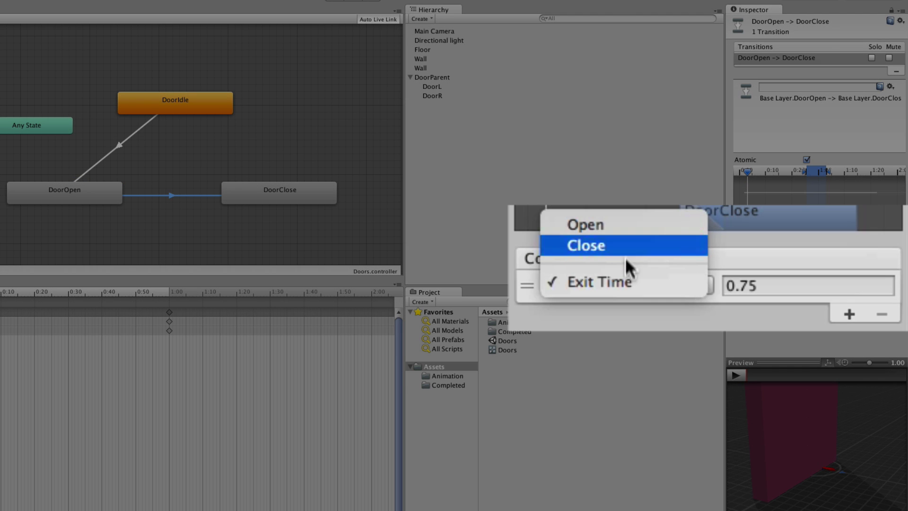
click(778, 258)
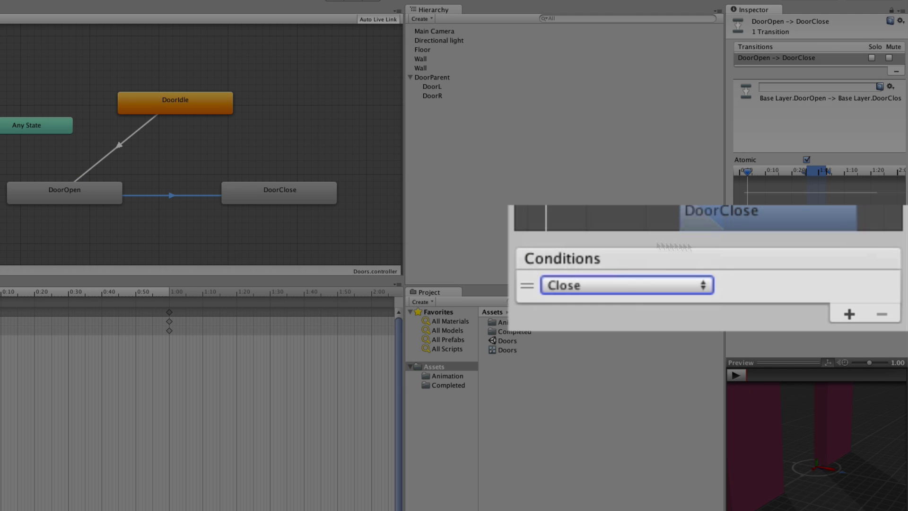
- Add a DoorClose to DoorIdle transition and preview it
click(264, 198)
right_click(254, 191)
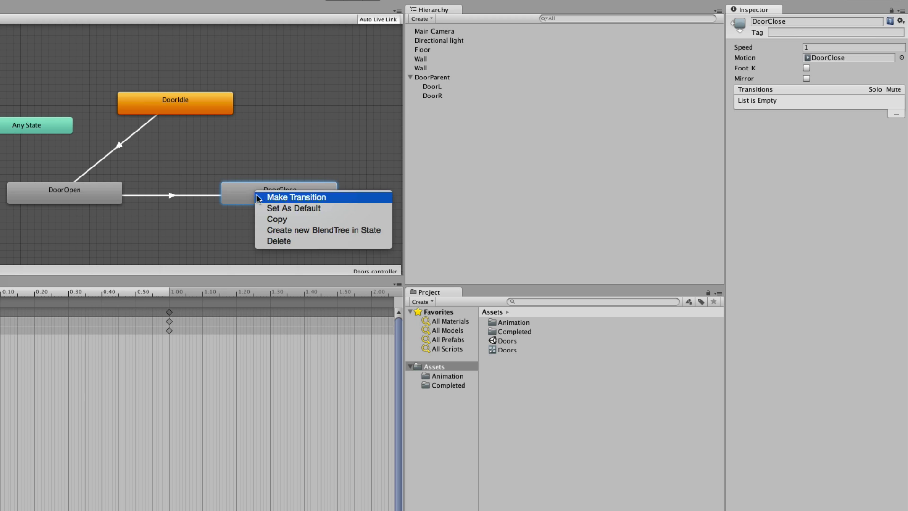
click(282, 199)
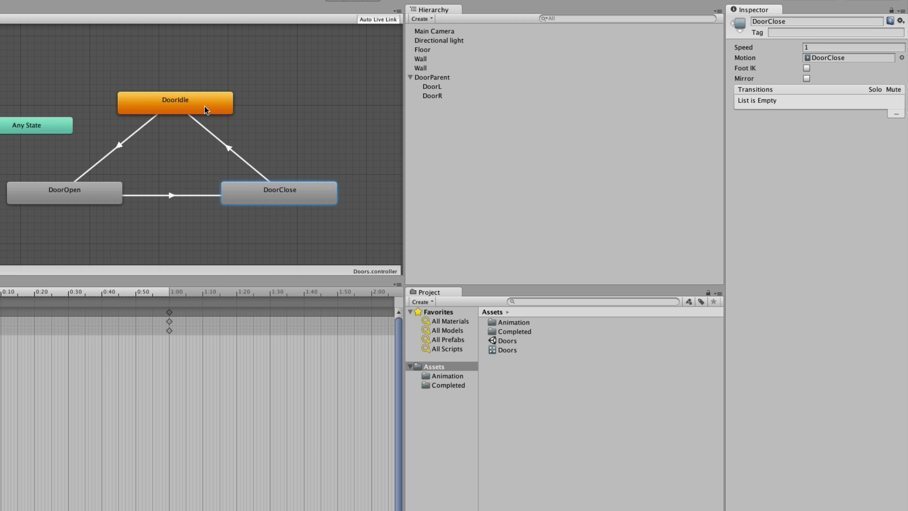
click(201, 107)
click(229, 147)
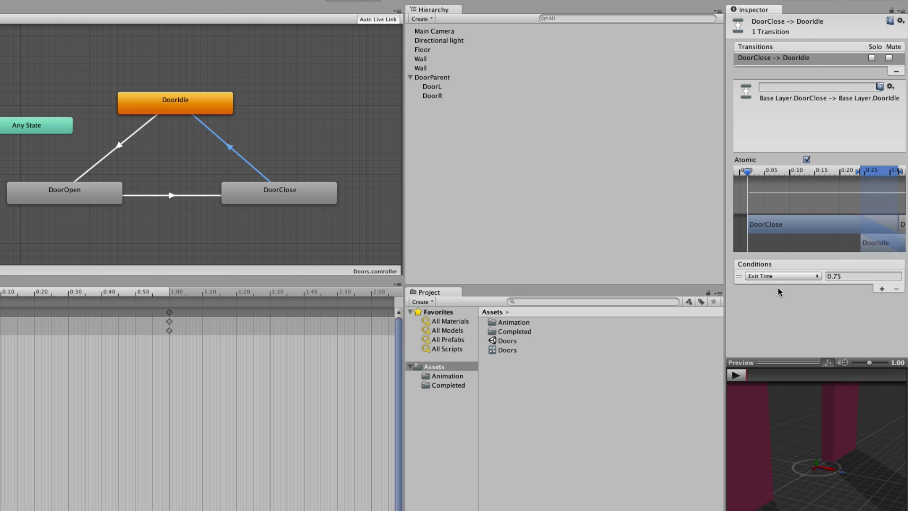
click(737, 376)
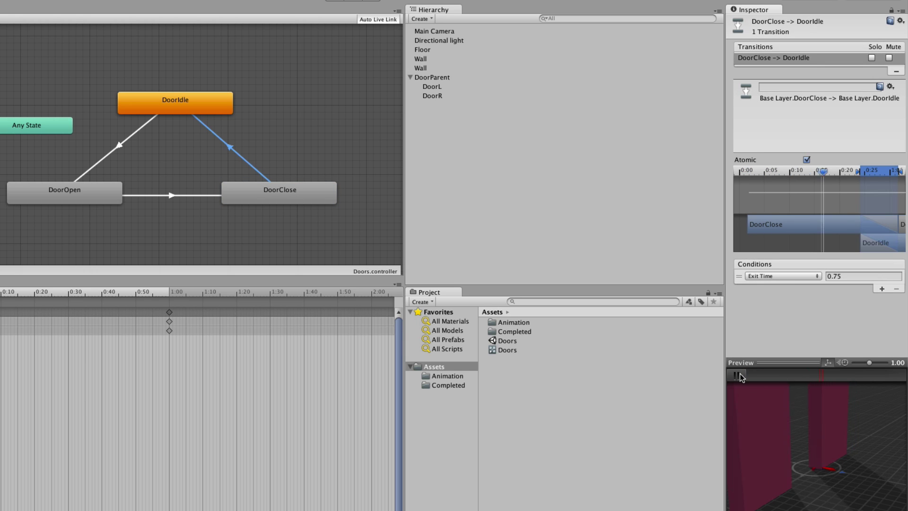
click(738, 376)
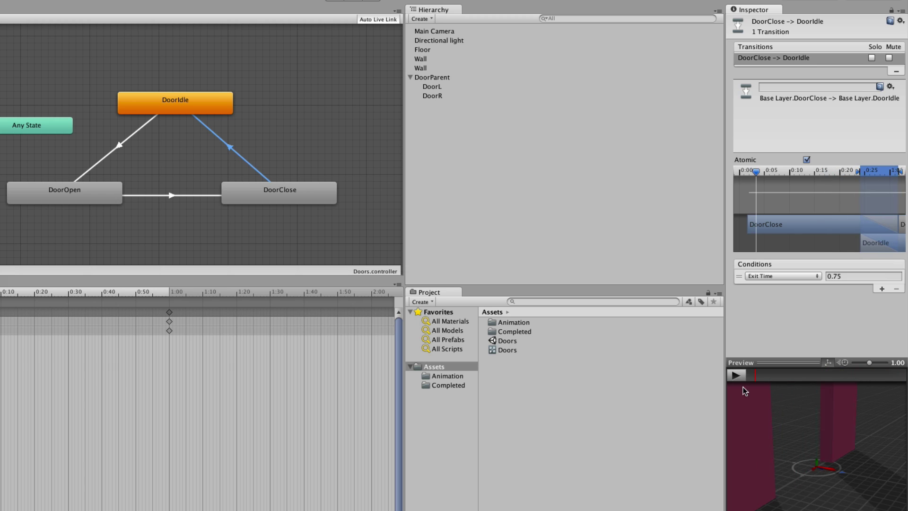
click(449, 375)
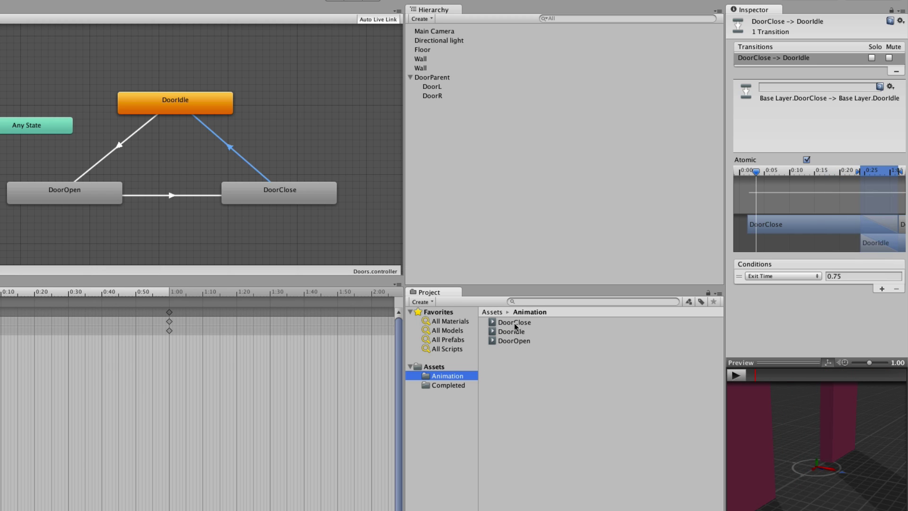
- Uncheck Loop Time on the DoorClose and DoorOpen clips, then review all three clips' settings
click(512, 323)
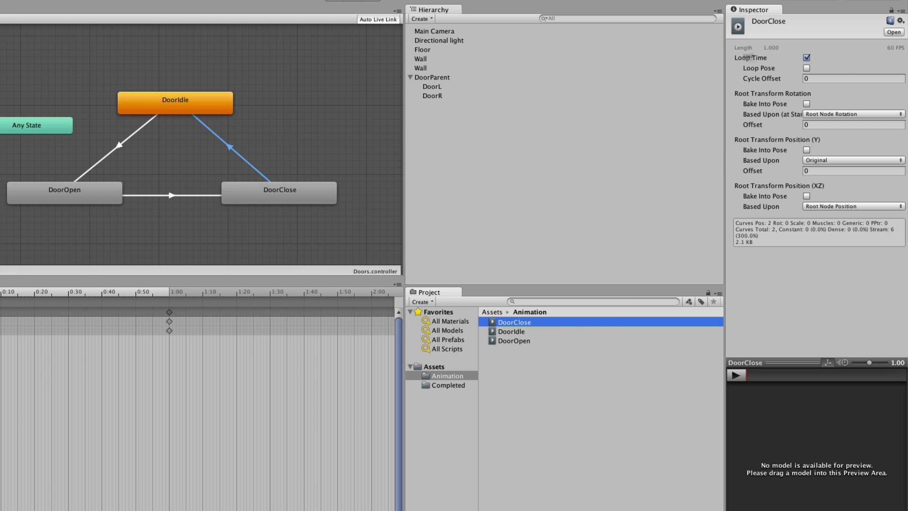
click(806, 57)
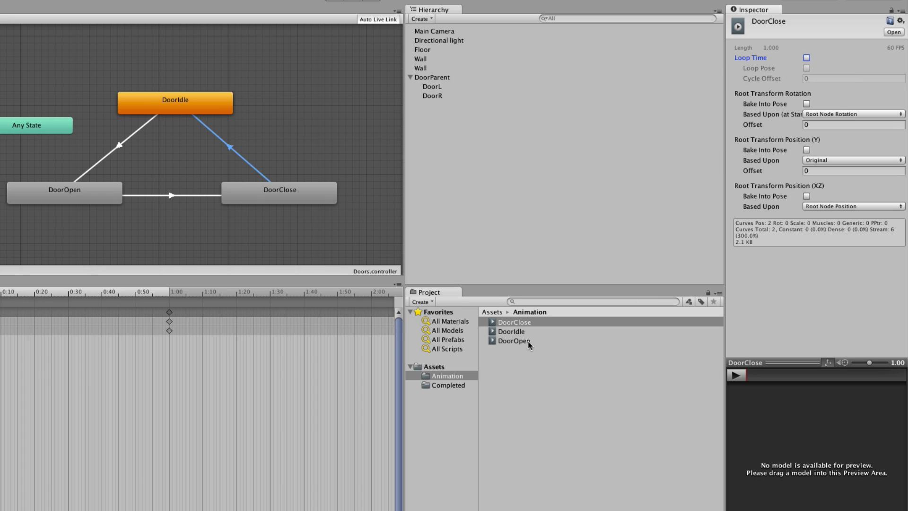
click(528, 341)
click(807, 58)
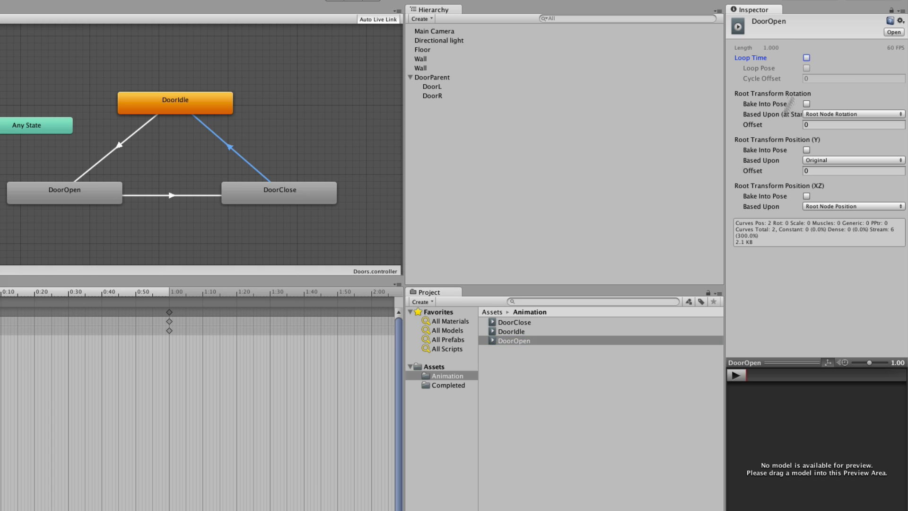
click(532, 333)
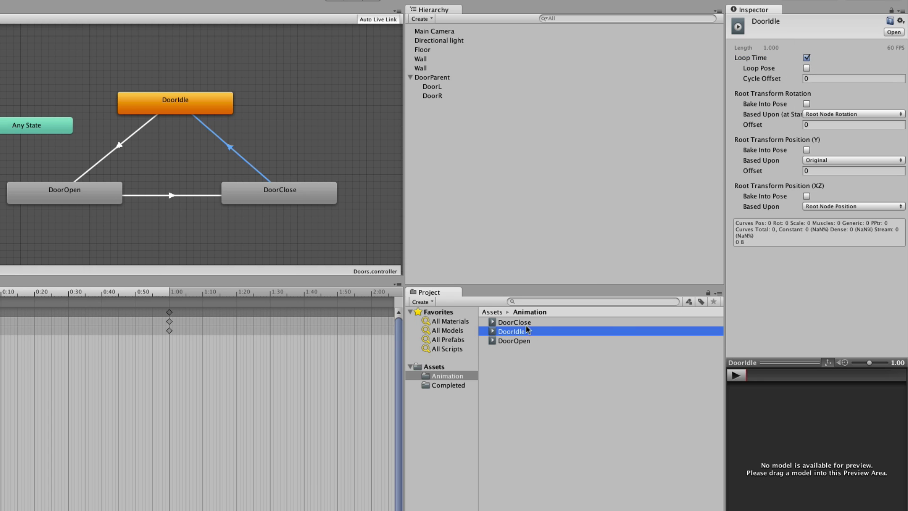
click(552, 324)
click(508, 341)
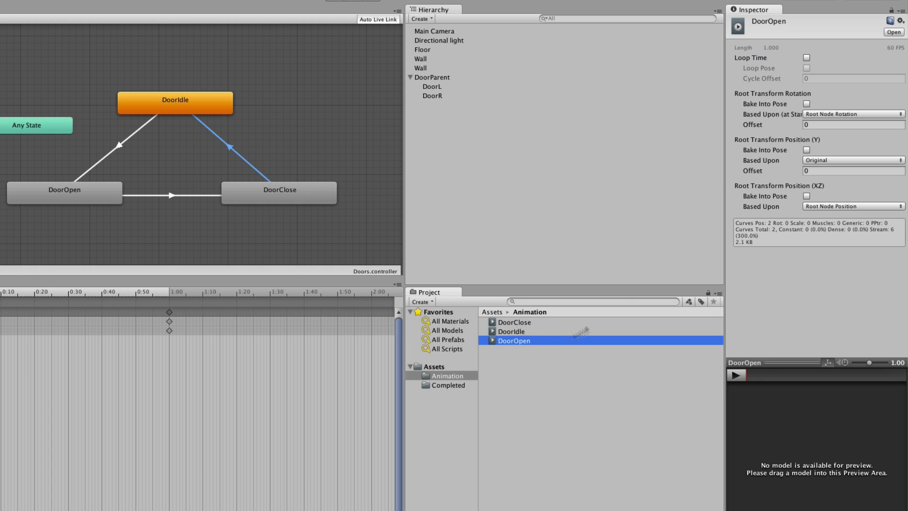
click(538, 331)
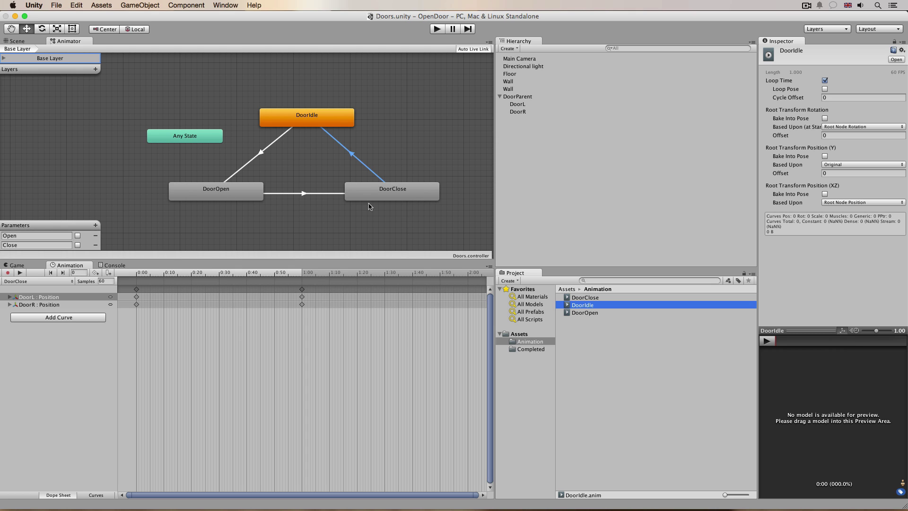
- Add a Box Collider component to DoorParent in the Scene view
click(529, 96)
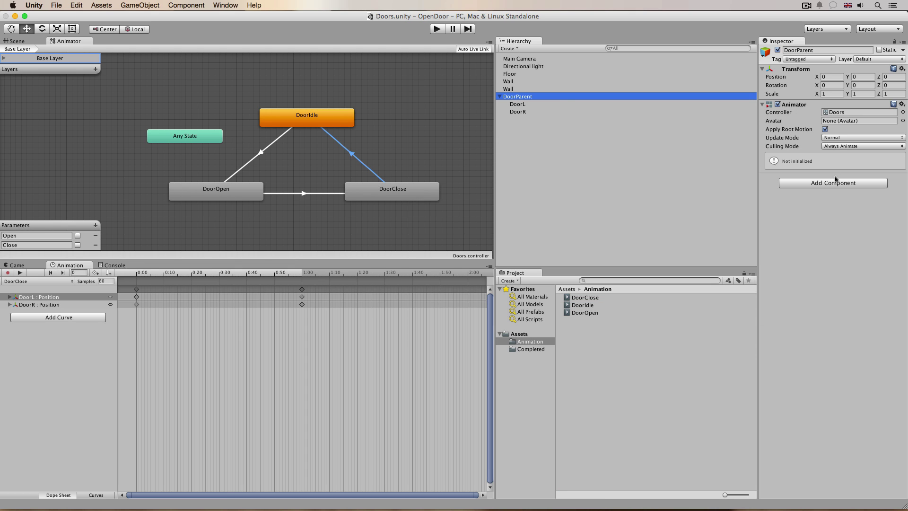
click(35, 41)
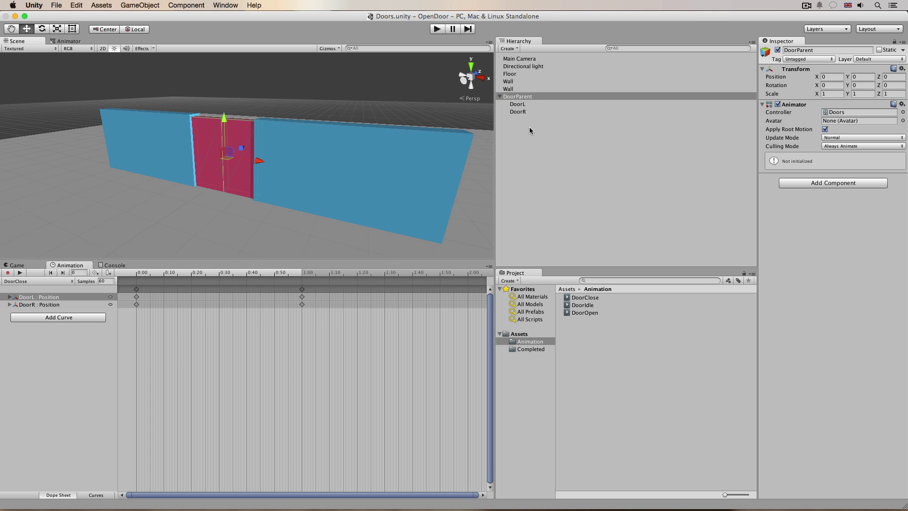
click(820, 184)
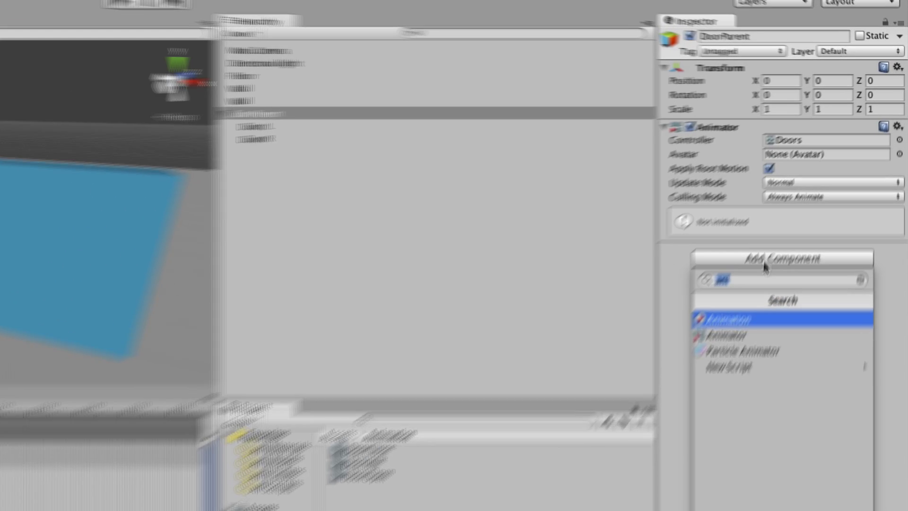
key(BackSpace)
text(b)
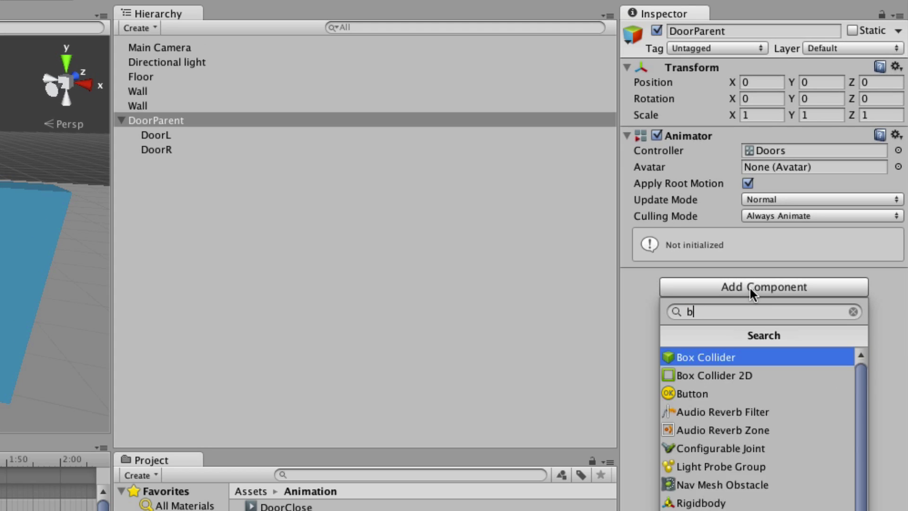
text(ox)
key(Return)
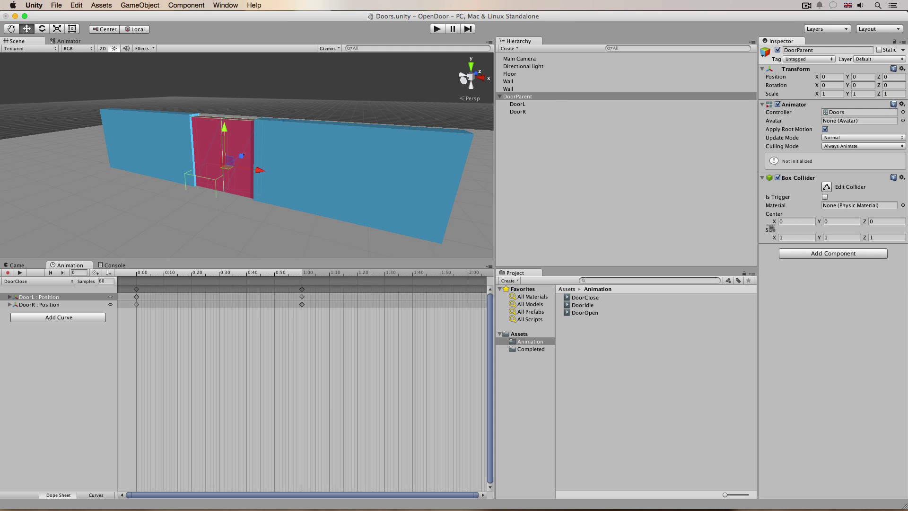
- Set the collider centre X to 0.51, size to 2.69 × 1 × 2.53, and tick Is Trigger
drag(774, 237, 870, 244)
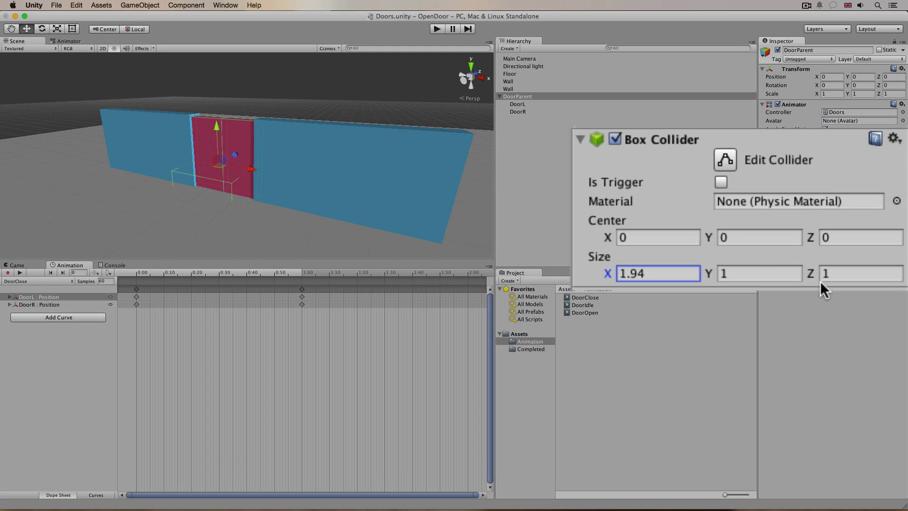
drag(811, 274, 842, 269)
alt+drag(340, 163, 338, 202)
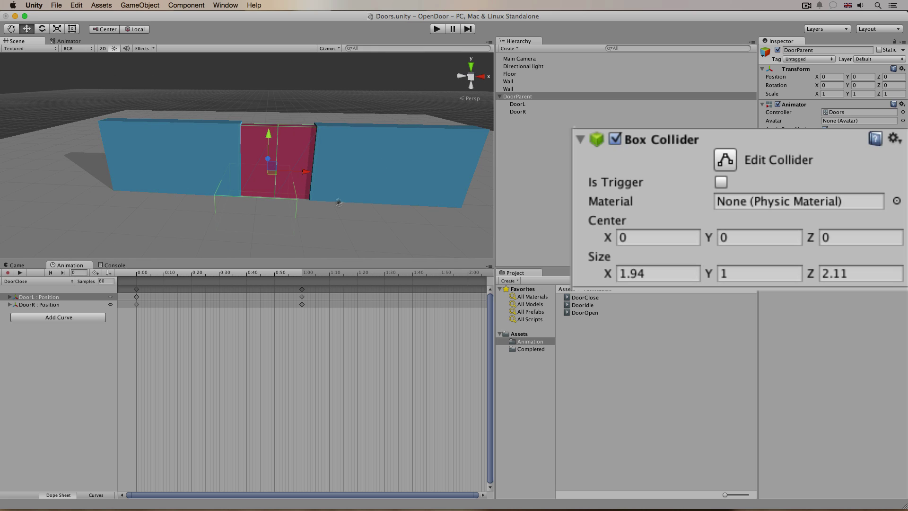
drag(599, 234, 623, 234)
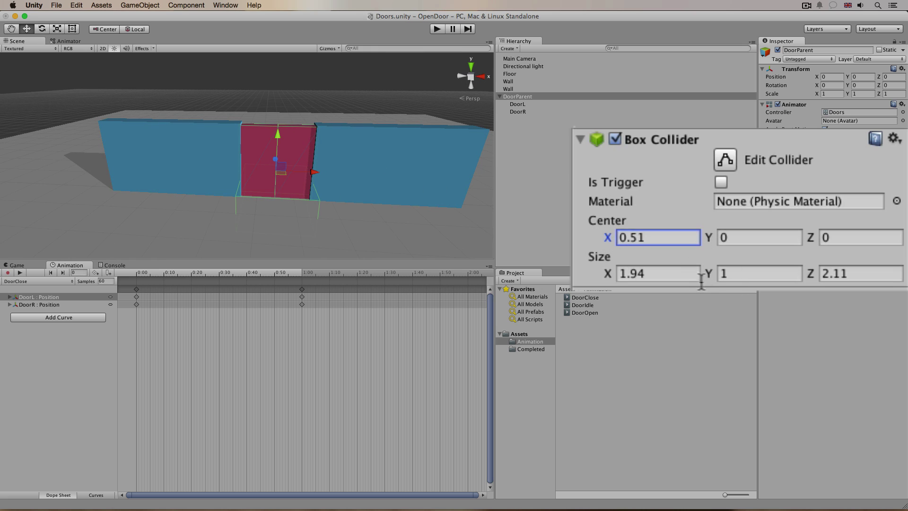
drag(606, 275, 634, 277)
alt+drag(341, 180, 290, 202)
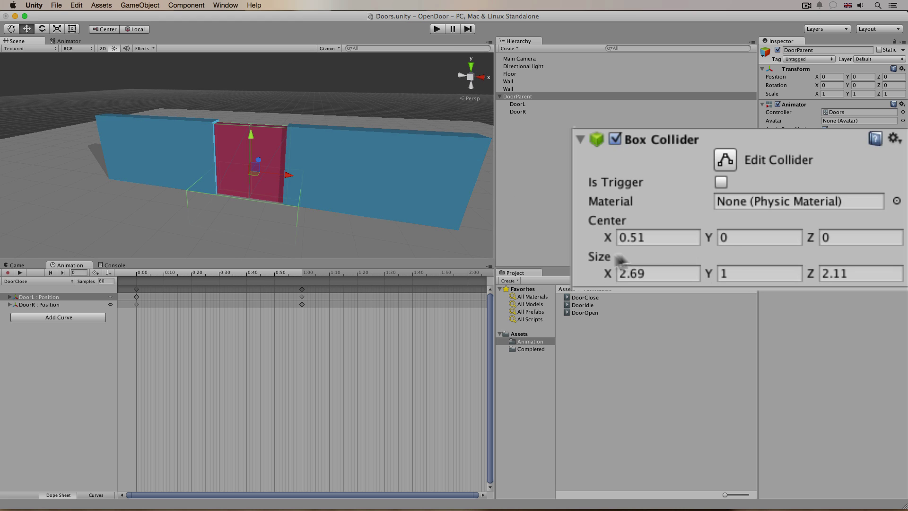
mouse_move(807, 277)
mouse_down()
mouse_move(790, 279)
mouse_move(821, 280)
mouse_move(812, 279)
mouse_up()
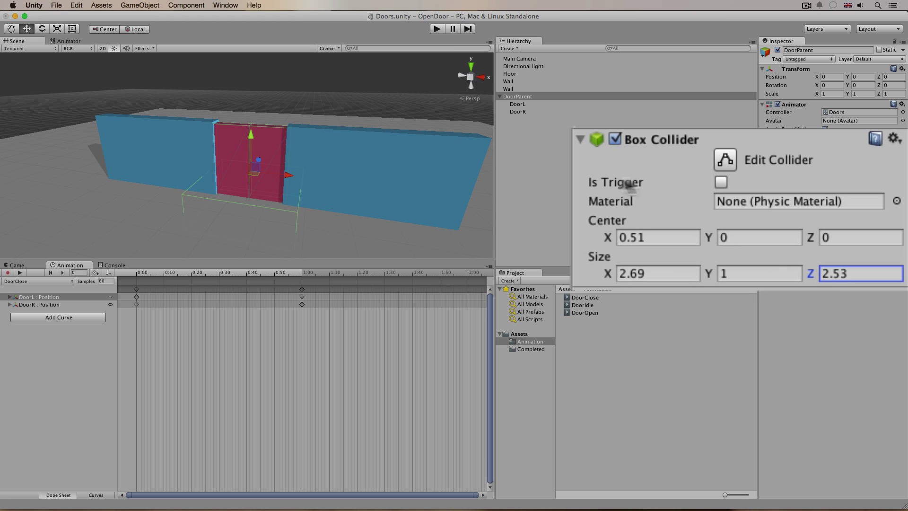
click(720, 182)
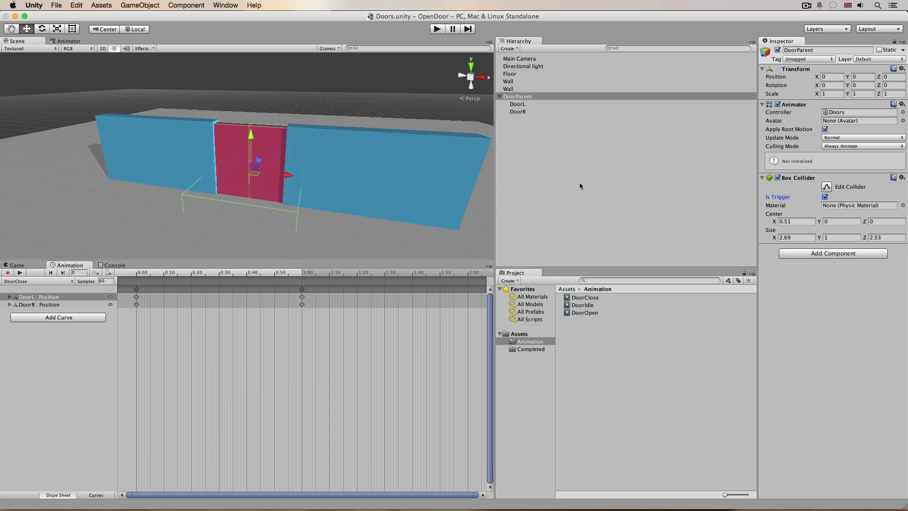
- Create and attach a new script named Doors via Add Component, then open it in MonoDevelop
click(822, 254)
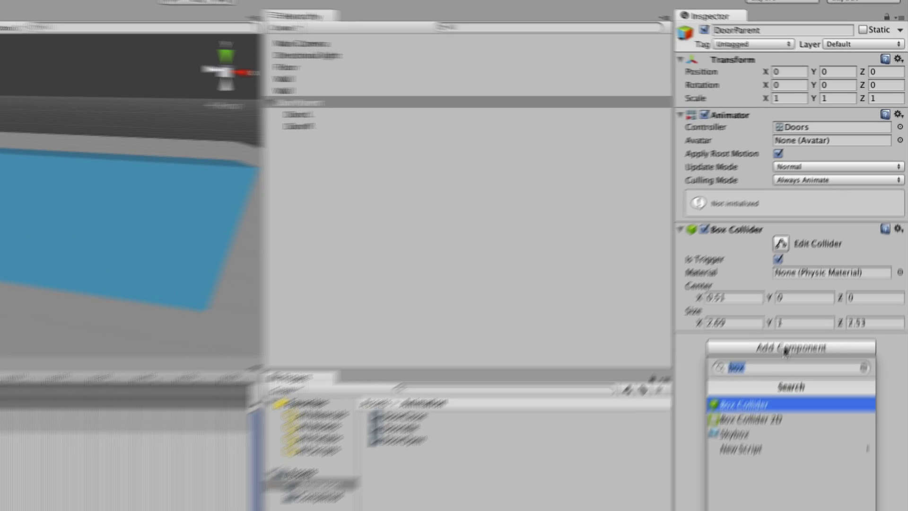
key(Down)
key(Down)
key(Down)
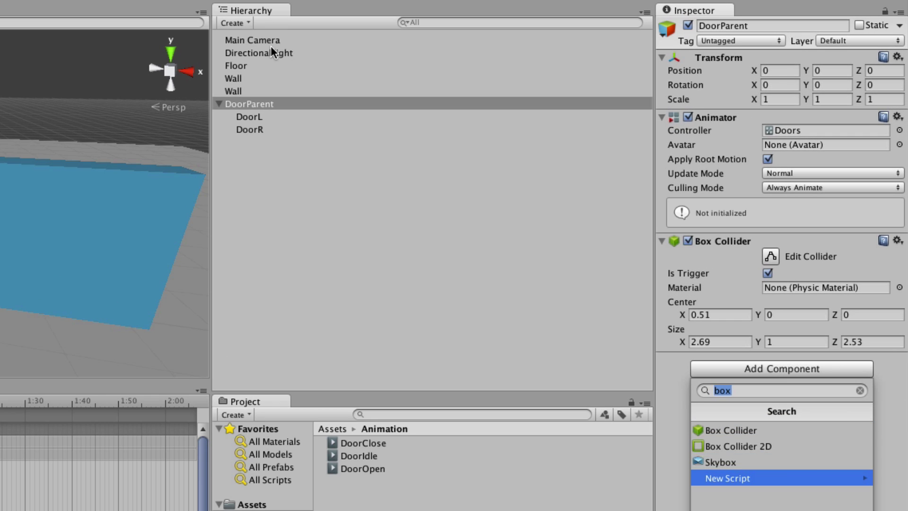
key(Return)
text(Doors)
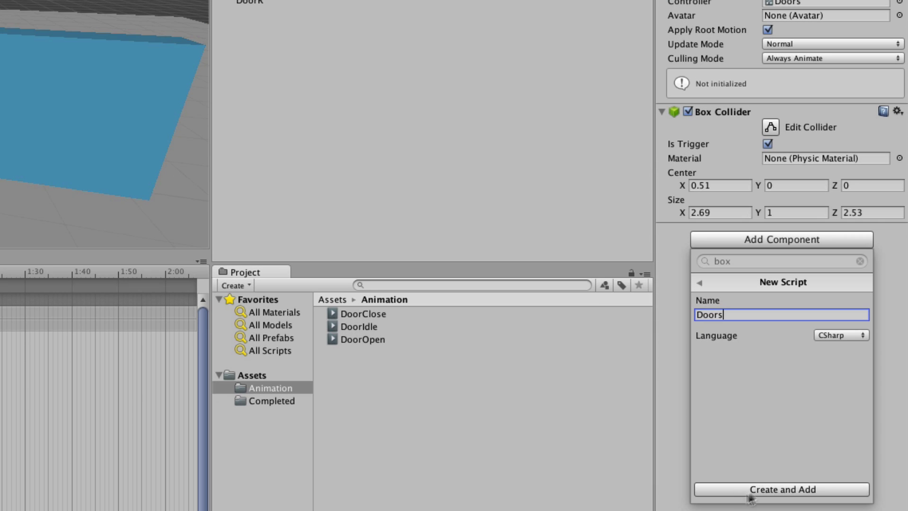
click(770, 489)
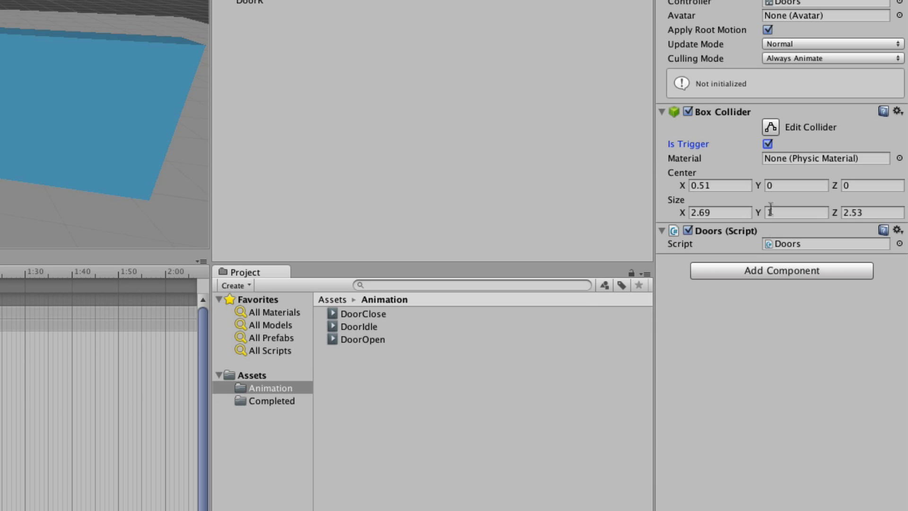
double_click(771, 244)
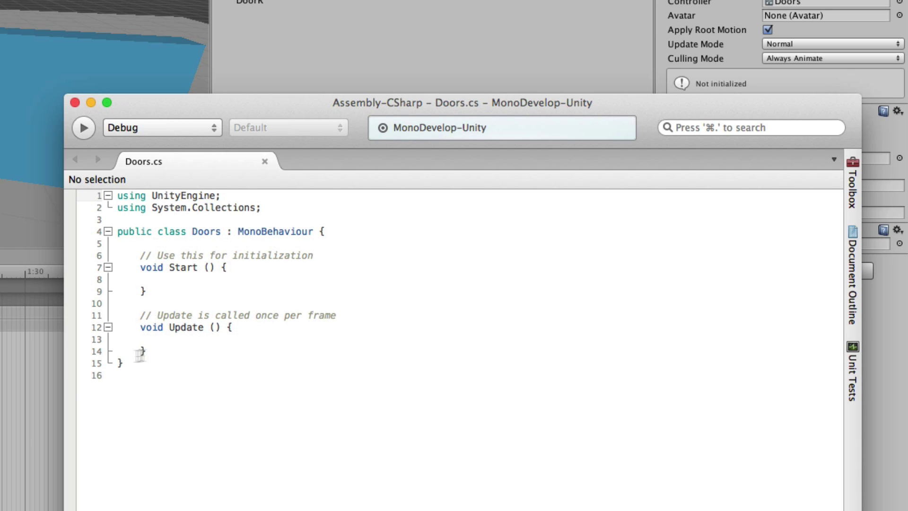
- Delete the template Start and Update methods from the Doors class
drag(162, 347, 108, 255)
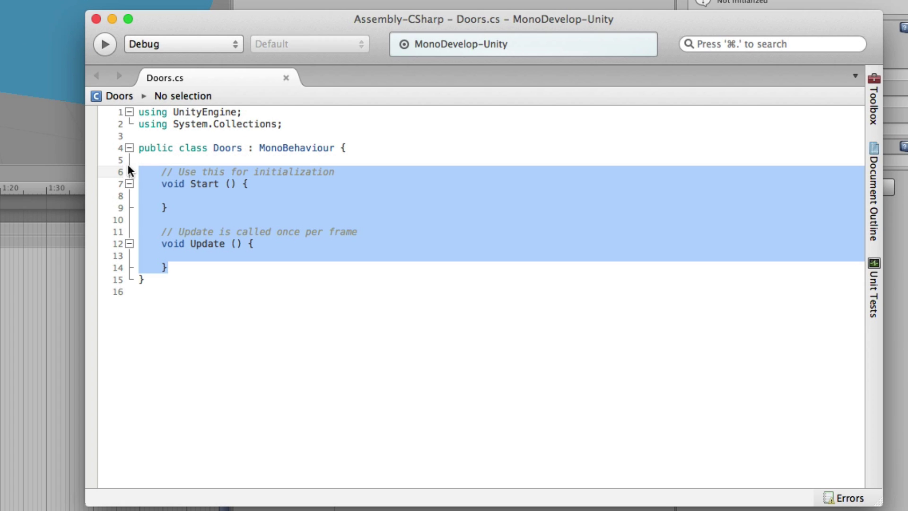
key(BackSpace)
key(Tab)
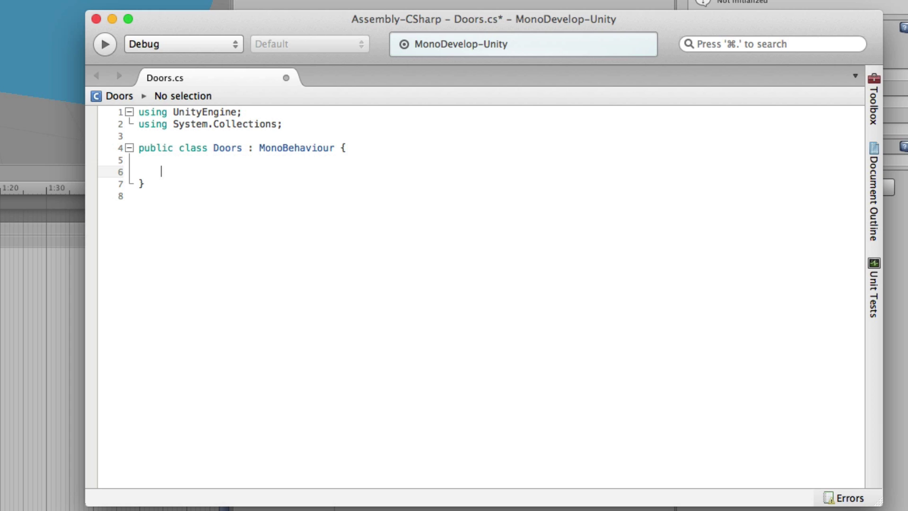
- Declare the fields 'Animator animator;' and 'bool doorOpen;' inside the class
text(Animat)
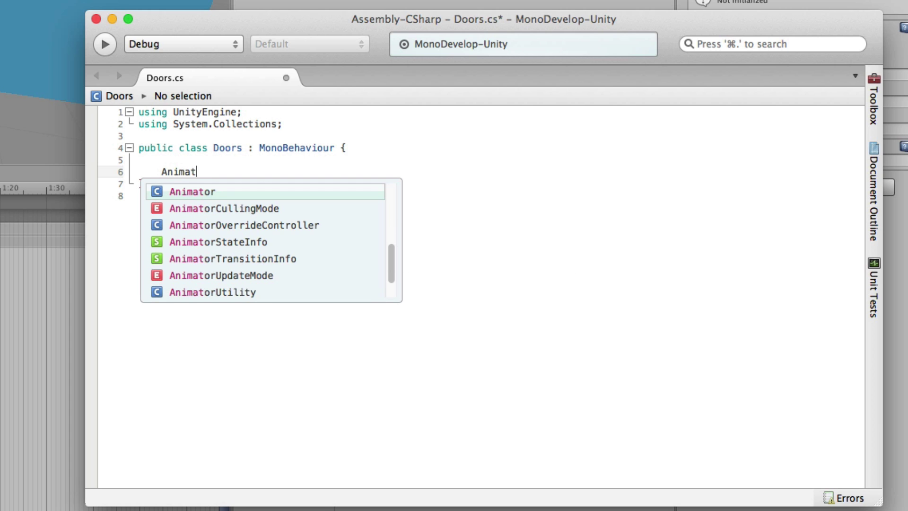
text(or animatorr)
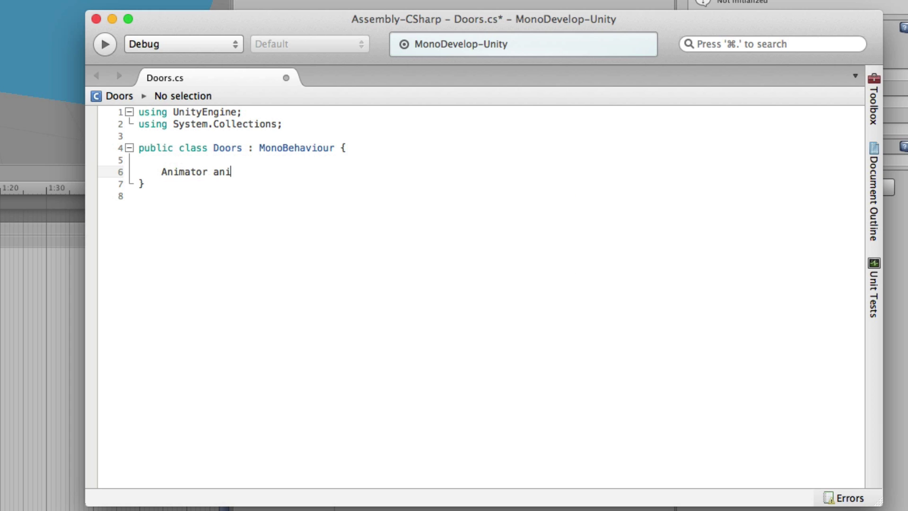
key(BackSpace)
text(;)
key(Left)
key(Left)
key(Left)
key(Left)
key(Left)
key(Left)
key(Left)
key(Left)
key(Left)
key(Left)
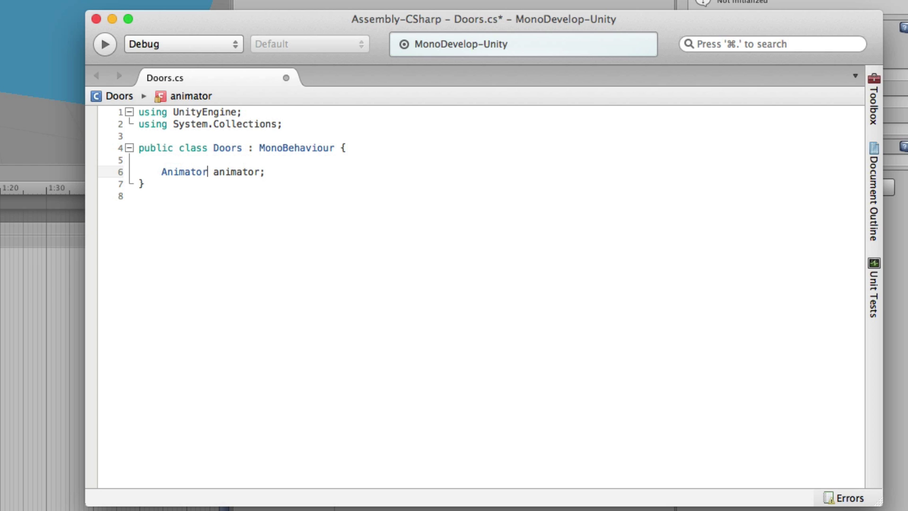
key(Right)
key(Right)
key(Right)
key(Right)
key(Right)
key(Right)
key(Right)
key(Right)
key(Right)
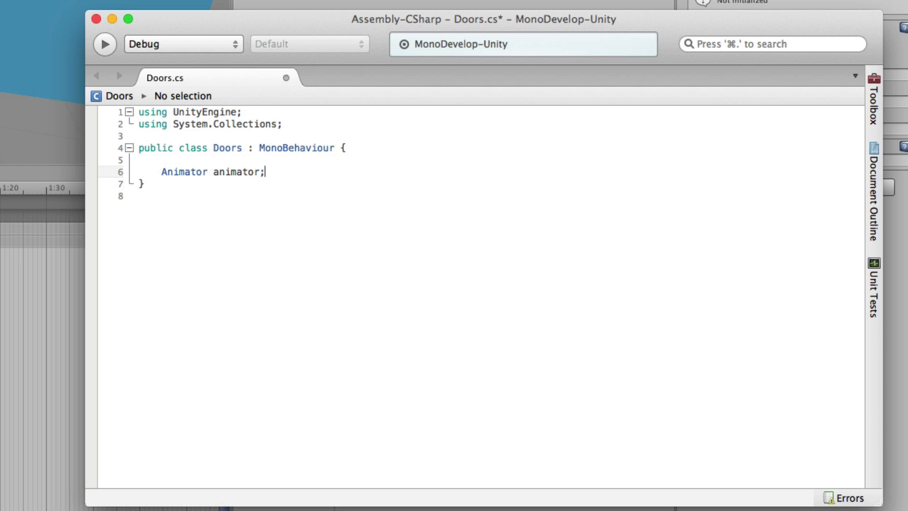
key(Return)
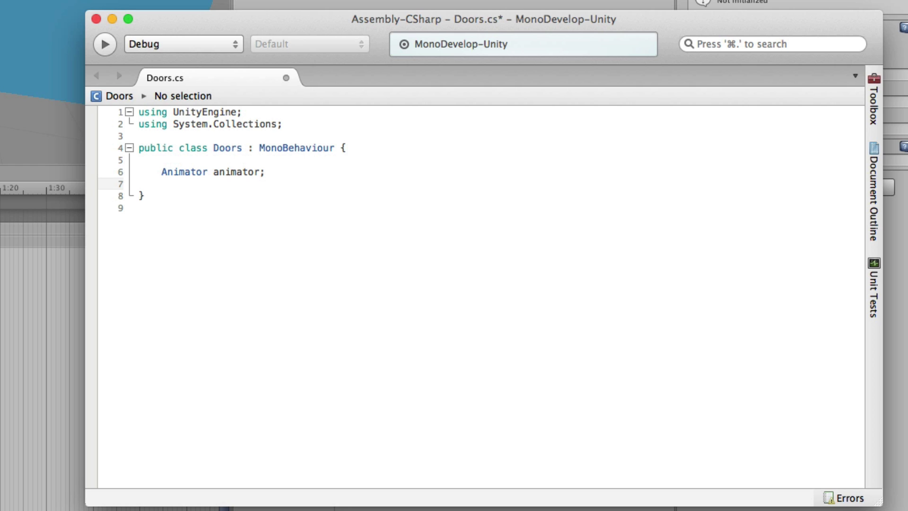
text(bool doorOpen;)
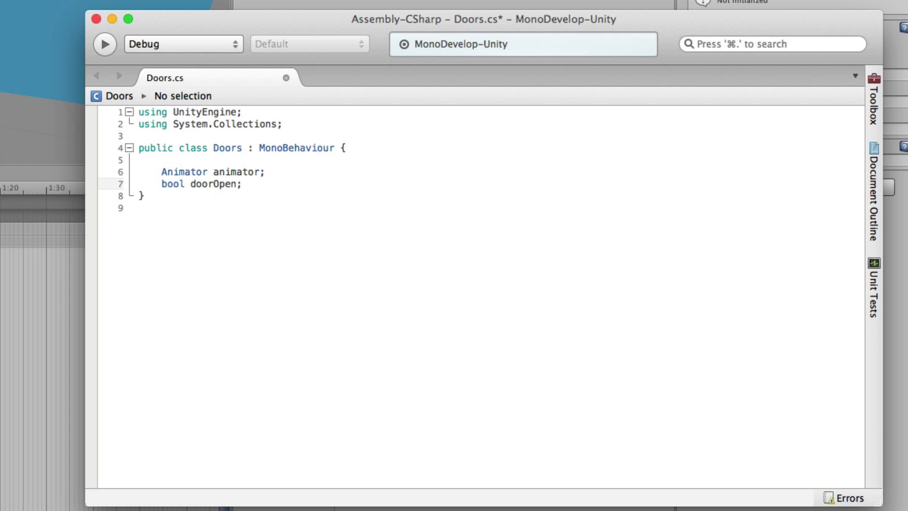
key(Return)
key(Return)
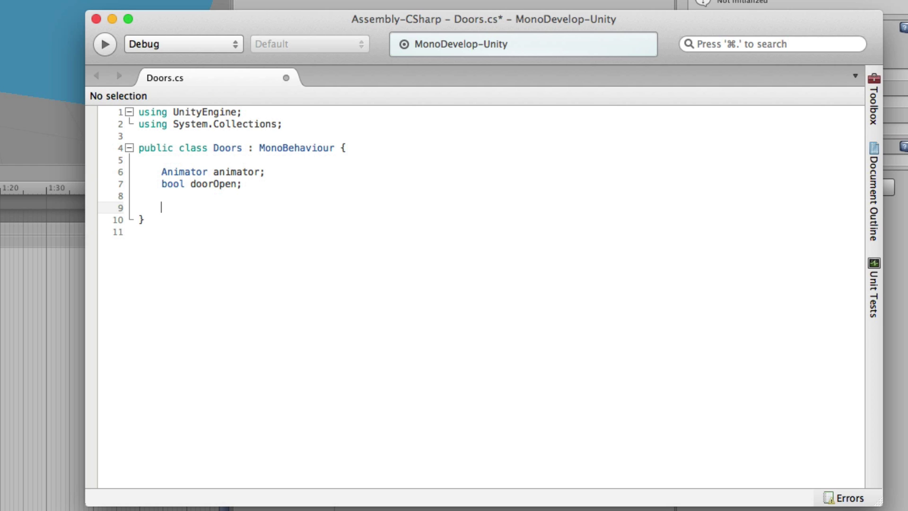
- Write void Start() with its opening brace and the statement 'doorOpen = false;'
text(void Start())
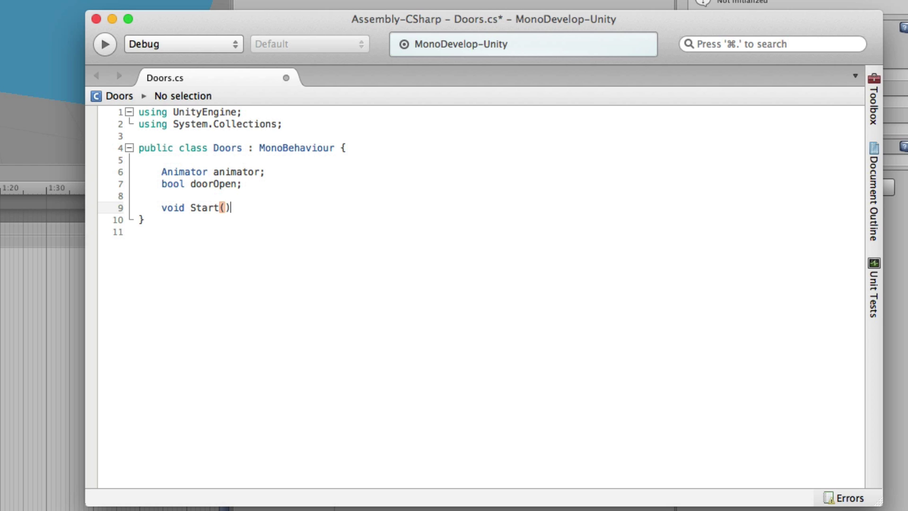
key(Return)
text({)
key(Return)
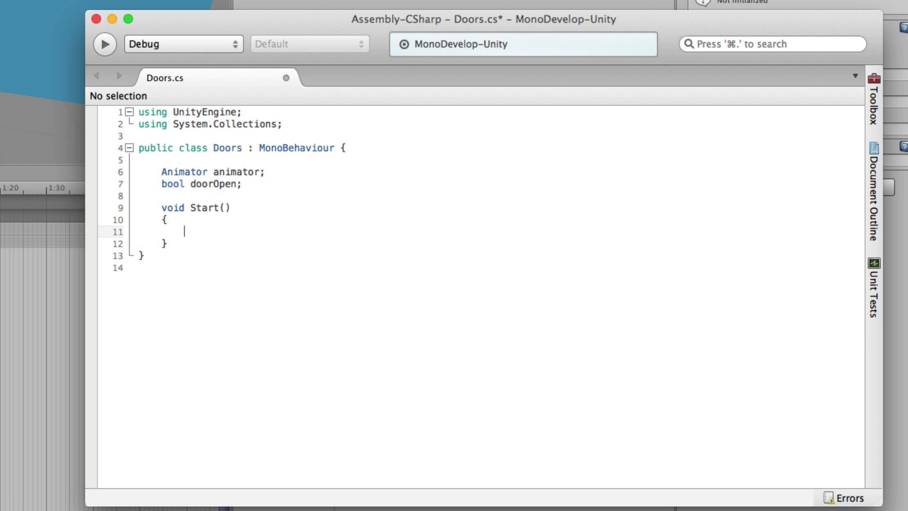
text(doorP)
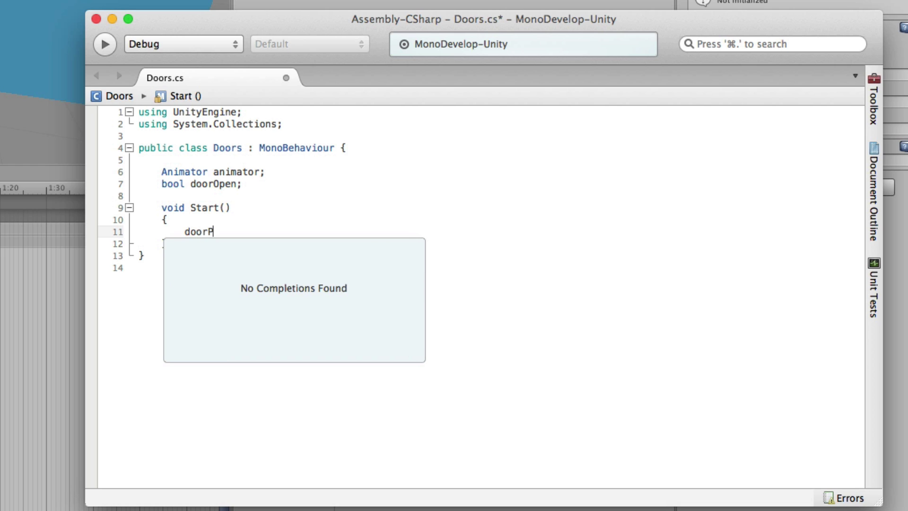
key(BackSpace)
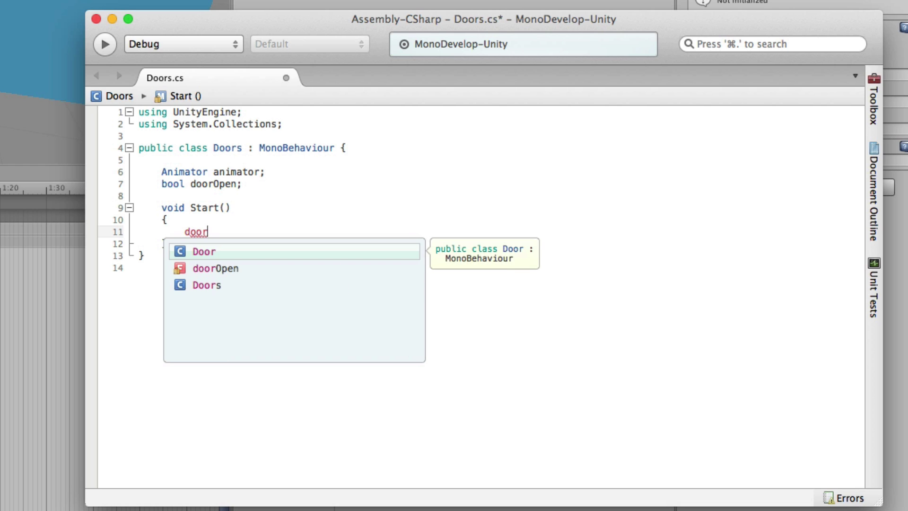
text(Open = false;)
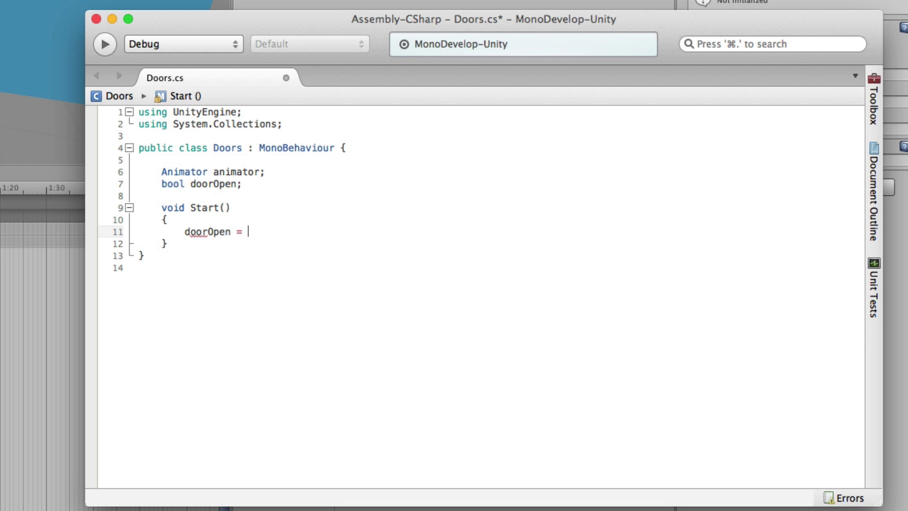
- Add 'animator = GetComponent<Animator>();' to Start using autocomplete
key(Return)
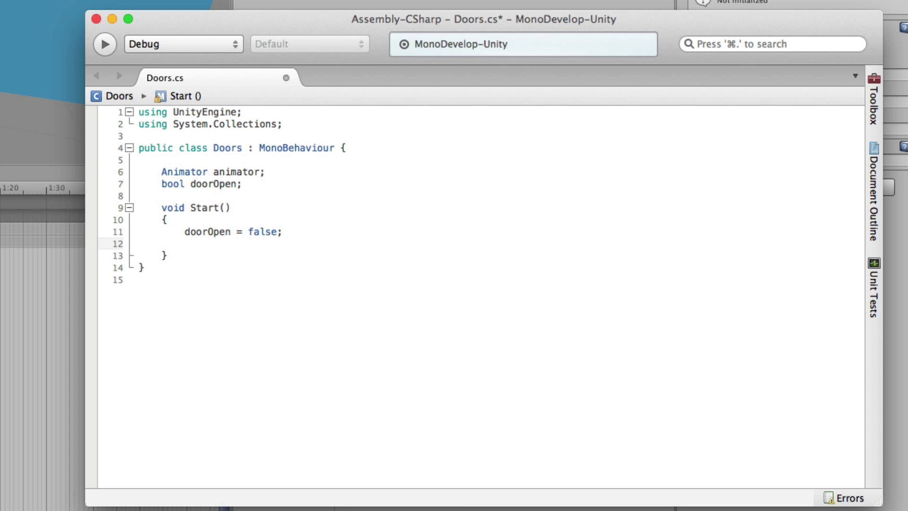
text(animator = GetC)
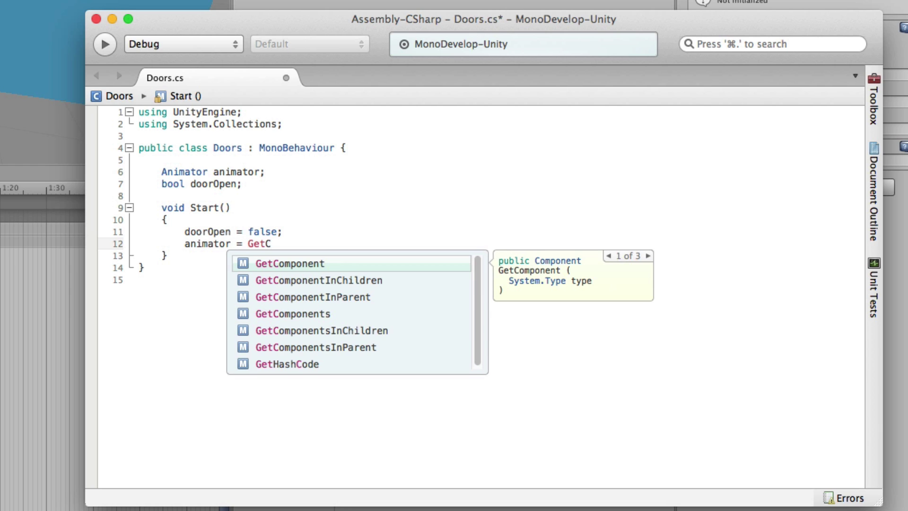
key(Return)
text(<)
text(Animator)
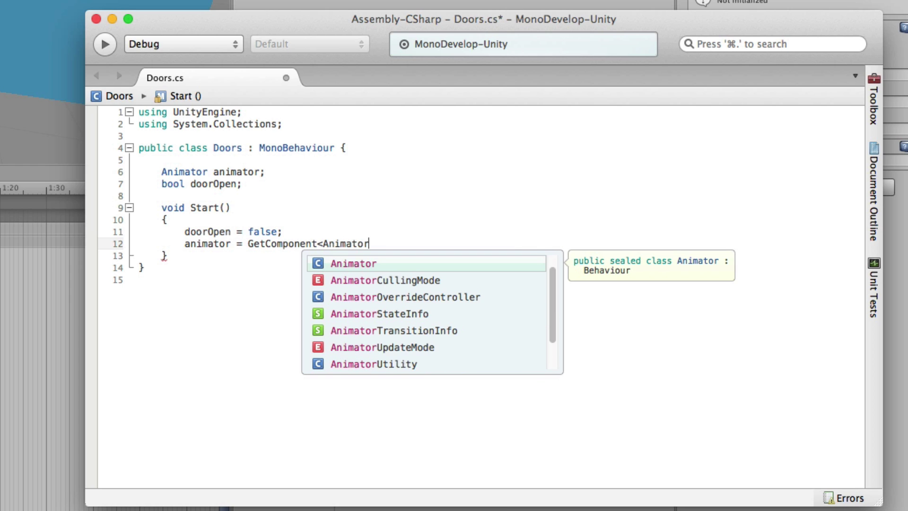
key(Return)
text(>();)
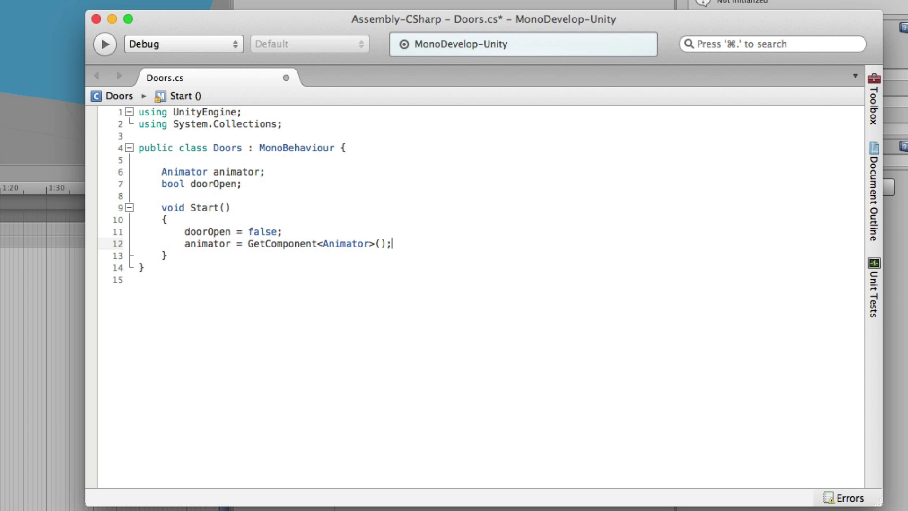
click(167, 255)
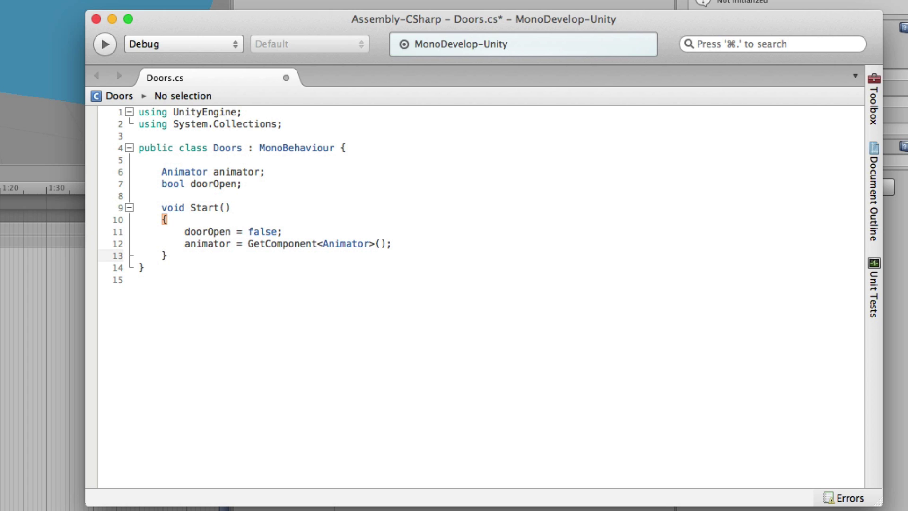
key(Return)
key(Return)
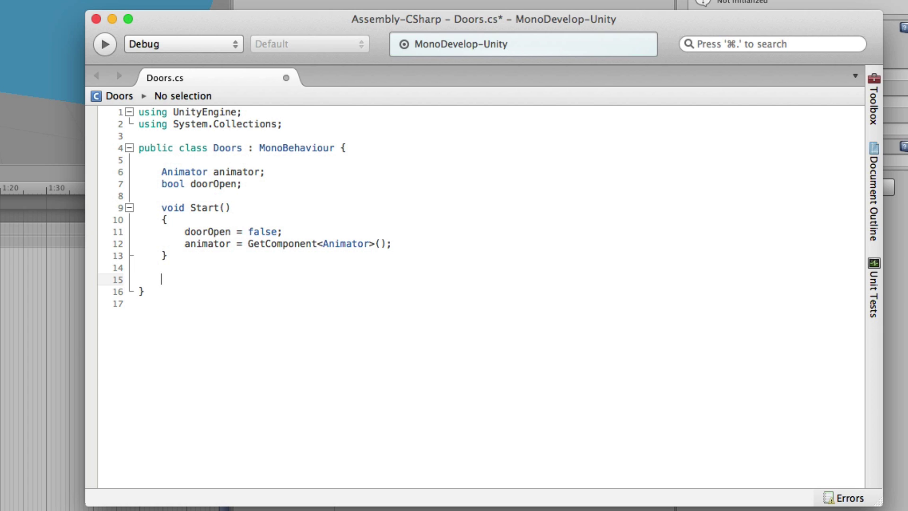
- Write 'void OnTriggerEnter(Collider col)', fixing the Collder typo, and open its braced body
text(void OnTriggerEnter()
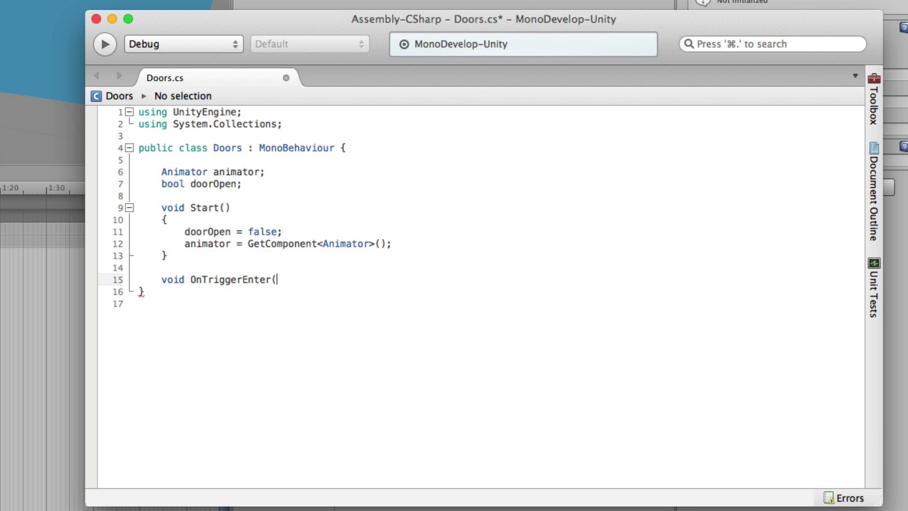
text(Collder col))
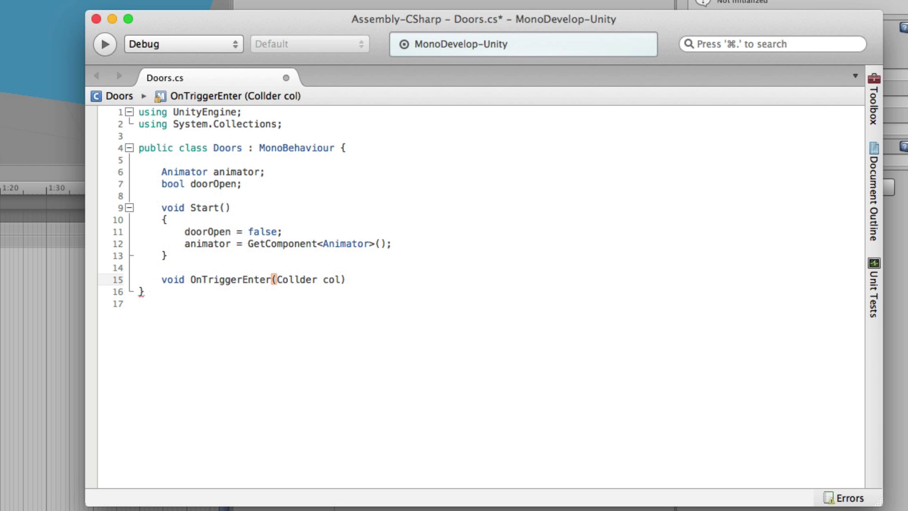
click(305, 279)
text(i)
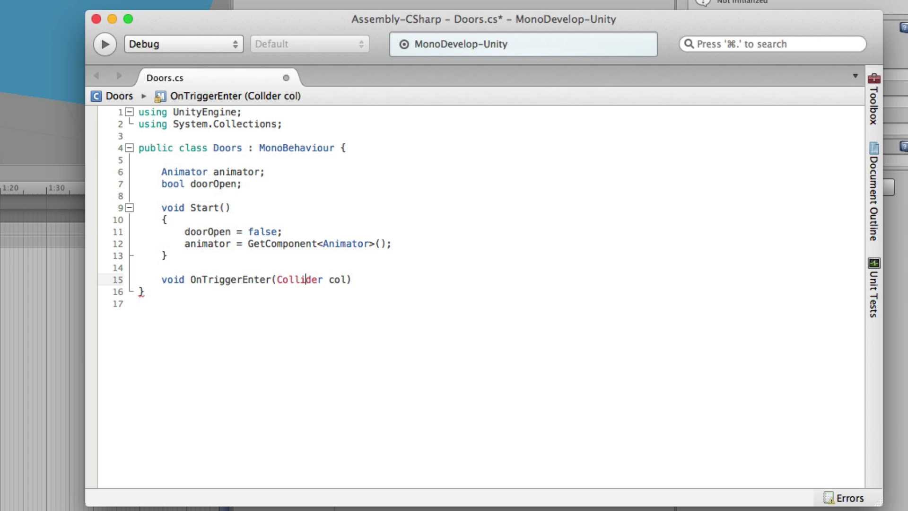
click(346, 279)
click(352, 280)
key(Return)
text({)
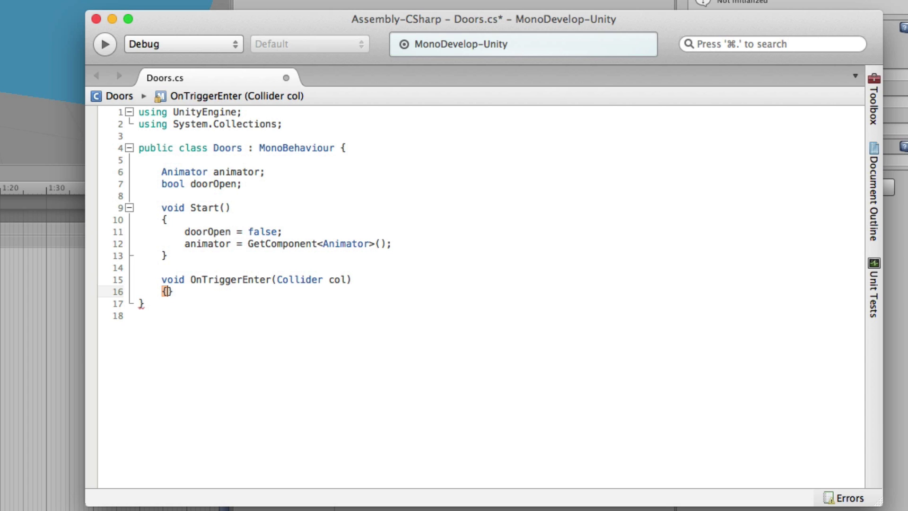
key(Return)
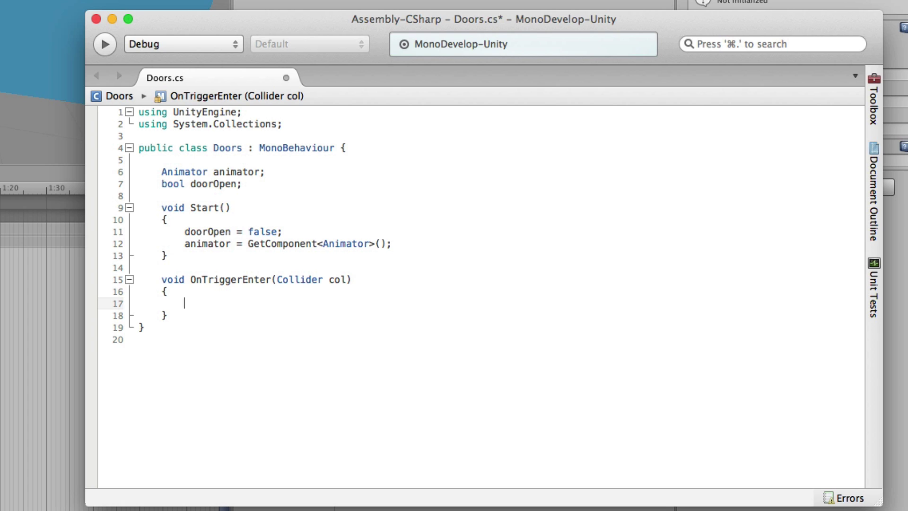